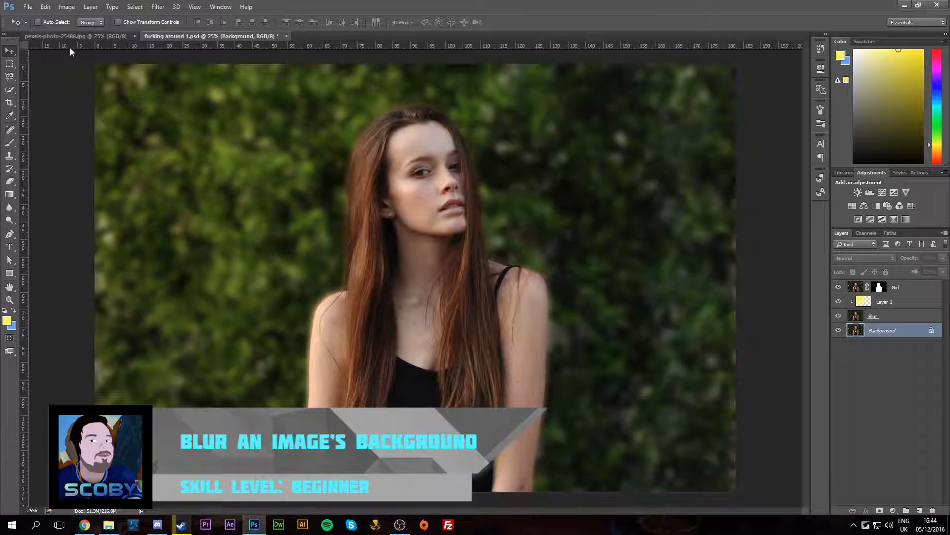
Step: Switch to pexels-photo-25488.jpg, activate the Quick Selection tool and duplicate the Background layer
click(72, 36)
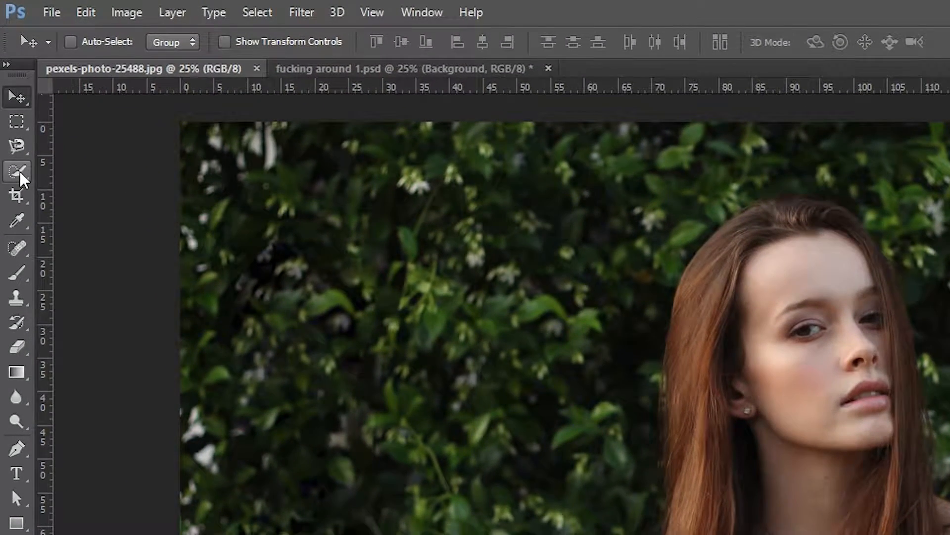
click(20, 171)
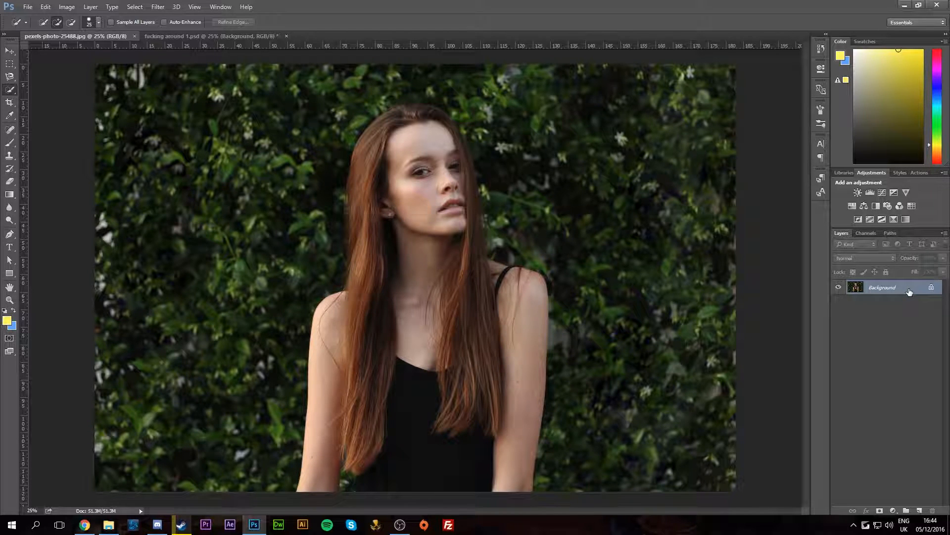
key(ctrl+j)
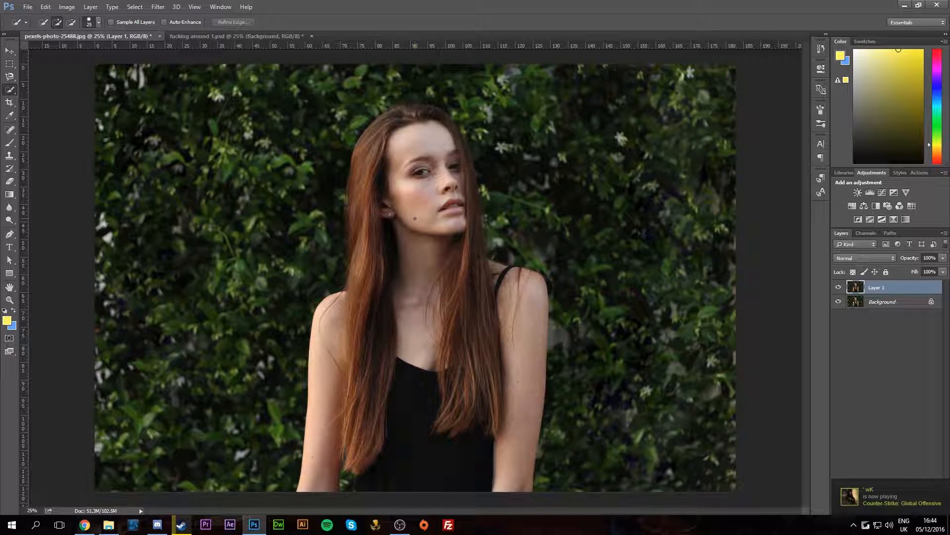
Step: Enlarge the Quick Selection brush to 400 and brush a selection over the woman from her forehead down across her body
key(bracketright)
key(bracketright)
key(bracketright)
key(bracketright)
key(bracketright)
key(bracketright)
key(bracketright)
key(bracketright)
key(bracketright)
key(bracketright)
key(bracketright)
key(bracketright)
key(bracketright)
key(bracketleft)
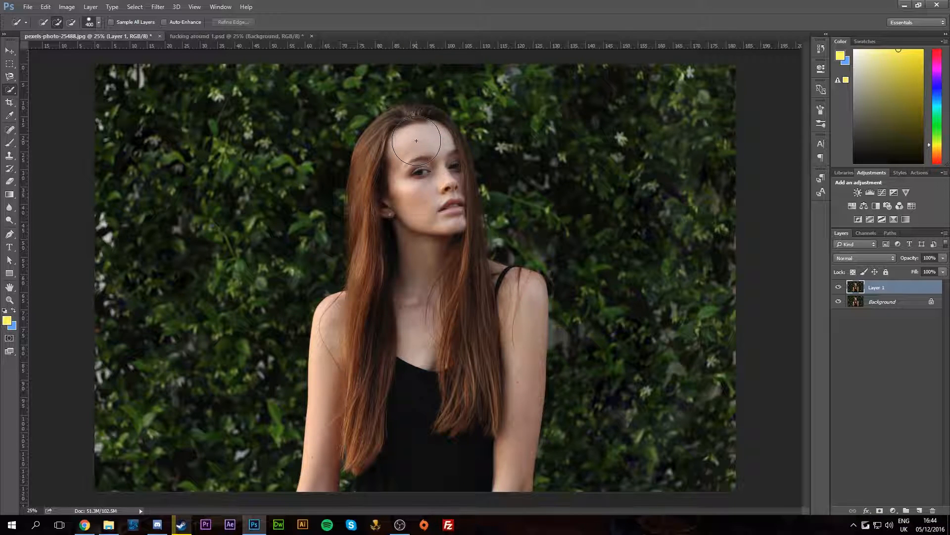
mouse_move(413, 136)
mouse_down()
mouse_move(410, 158)
mouse_move(371, 129)
mouse_move(396, 203)
mouse_move(383, 258)
mouse_move(396, 341)
mouse_move(359, 368)
mouse_move(361, 346)
mouse_move(371, 467)
mouse_move(477, 471)
mouse_move(488, 377)
mouse_move(452, 286)
mouse_up()
Step: Extend the selection over the rest of the woman's face and the hair on both sides of her head
scroll(445, 261, up, 1)
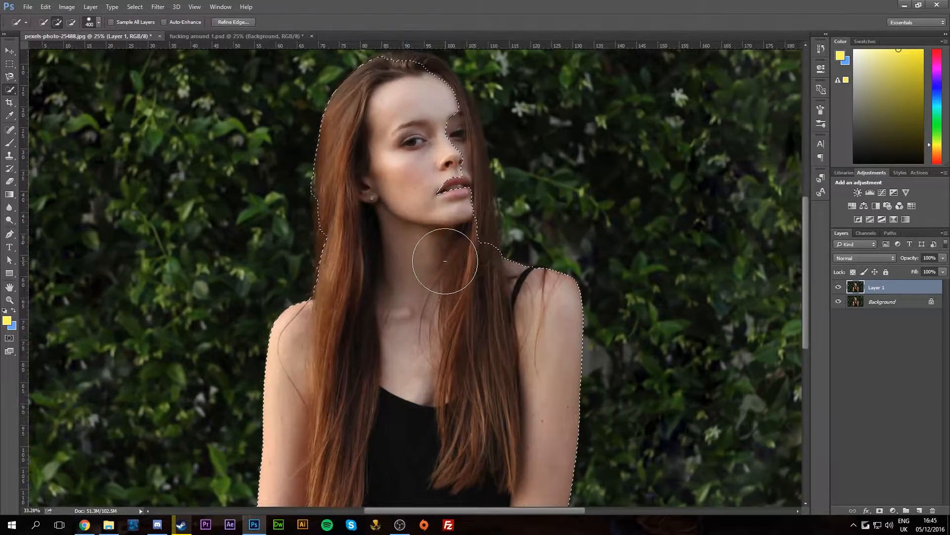
scroll(445, 261, up, 3)
scroll(423, 223, up, 2)
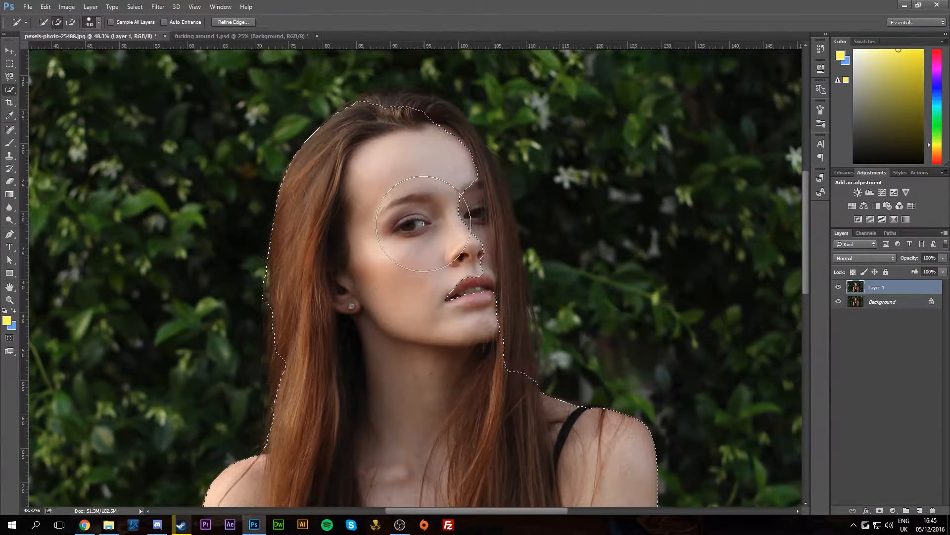
scroll(423, 224, up, 1)
click(394, 156)
click(396, 155)
mouse_move(424, 175)
mouse_down()
mouse_move(456, 207)
mouse_move(471, 357)
mouse_up()
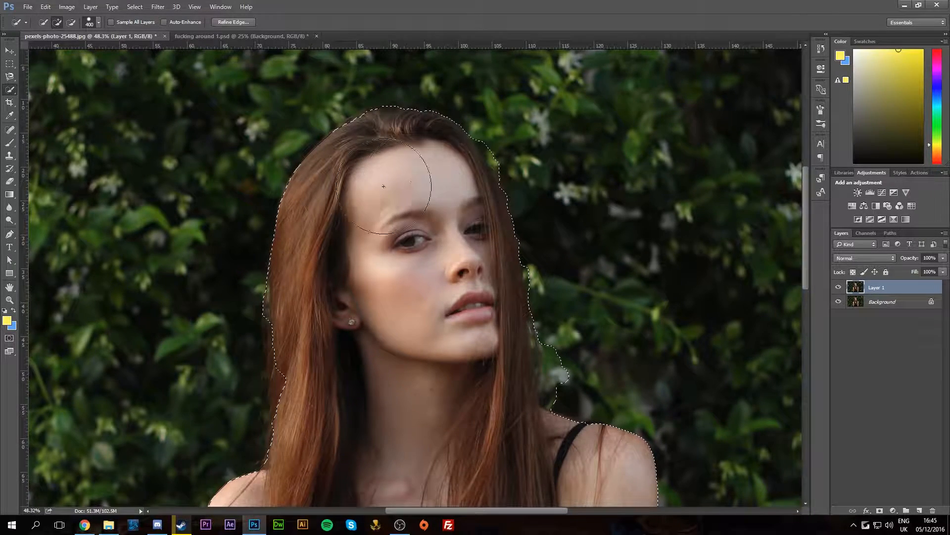
mouse_move(325, 340)
mouse_down()
mouse_move(314, 364)
mouse_move(312, 457)
mouse_move(308, 322)
mouse_up()
Step: Subtract the foliage between the hair and the strapped shoulder using an 80 brush, and add the missed shoulder edge back to the selection
scroll(327, 313, down, 4)
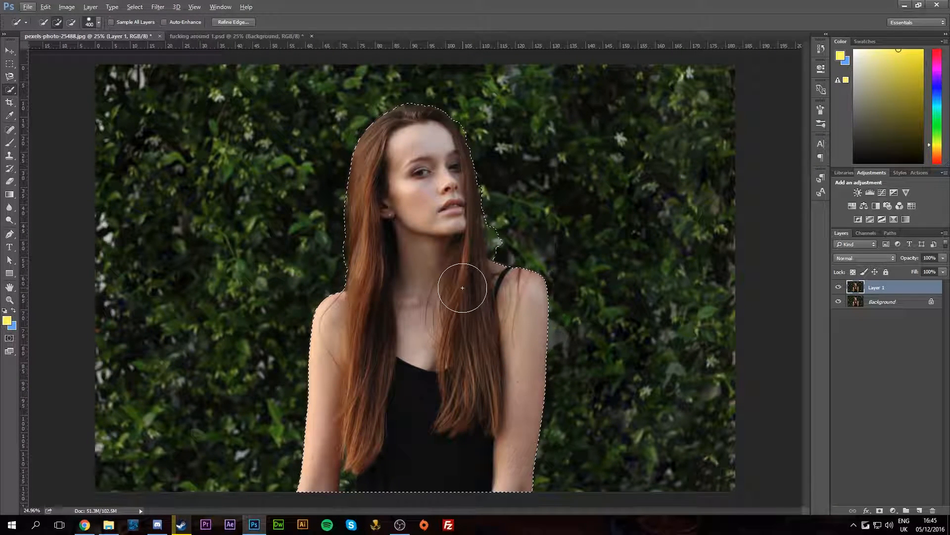
scroll(522, 195, up, 4)
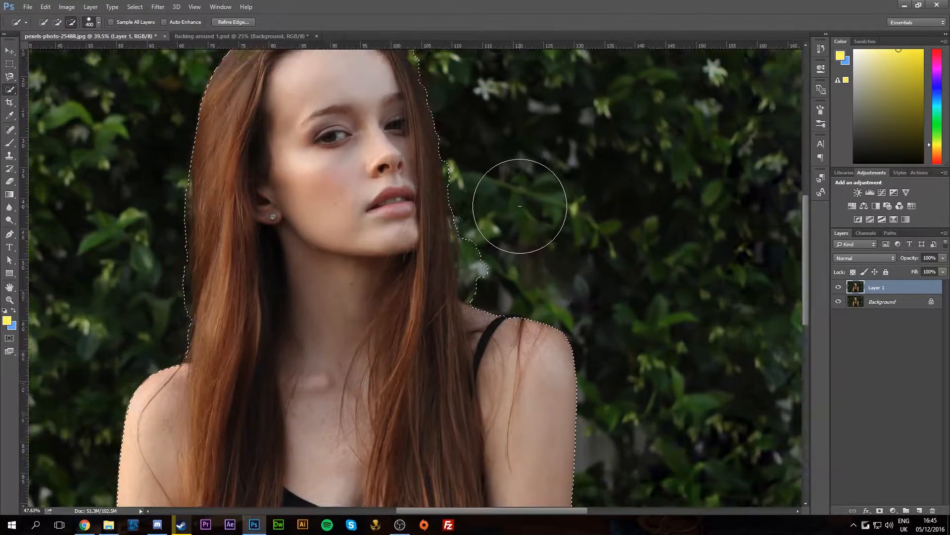
scroll(520, 206, up, 2)
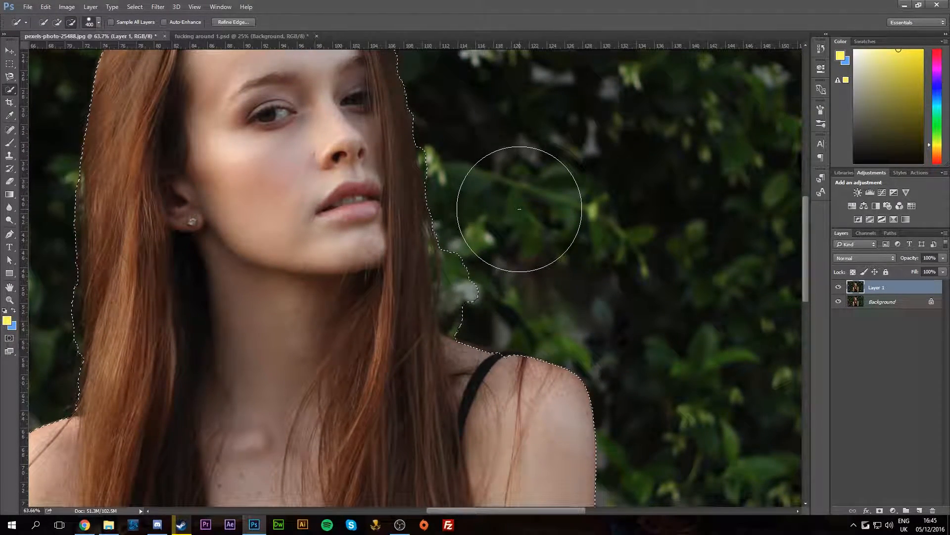
key(bracketleft)
key(bracketleft)
key(bracketleft)
key(bracketleft)
key(bracketleft)
key(bracketleft)
key(bracketleft)
key(bracketleft)
key(bracketleft)
key(bracketleft)
key(bracketleft)
scroll(471, 265, up, 3)
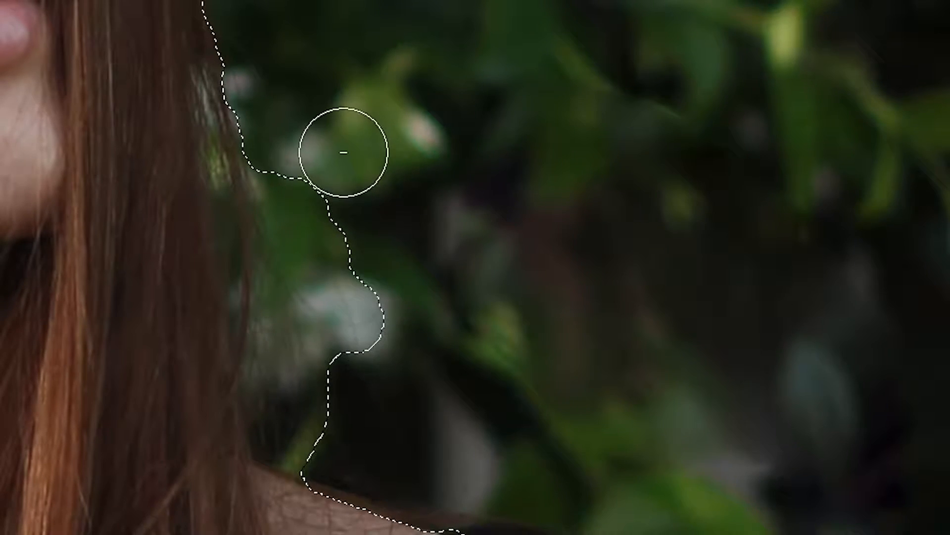
mouse_move(321, 195)
mouse_down()
mouse_move(358, 315)
mouse_move(350, 383)
mouse_move(321, 431)
mouse_move(303, 384)
mouse_up()
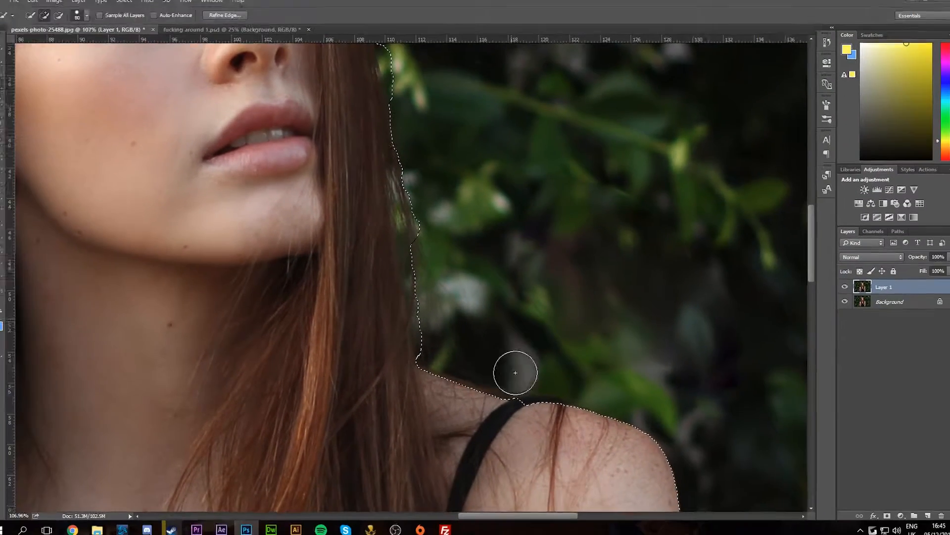
scroll(515, 373, down, 1)
mouse_move(445, 367)
mouse_down()
mouse_move(572, 395)
mouse_move(520, 382)
mouse_move(541, 394)
mouse_up()
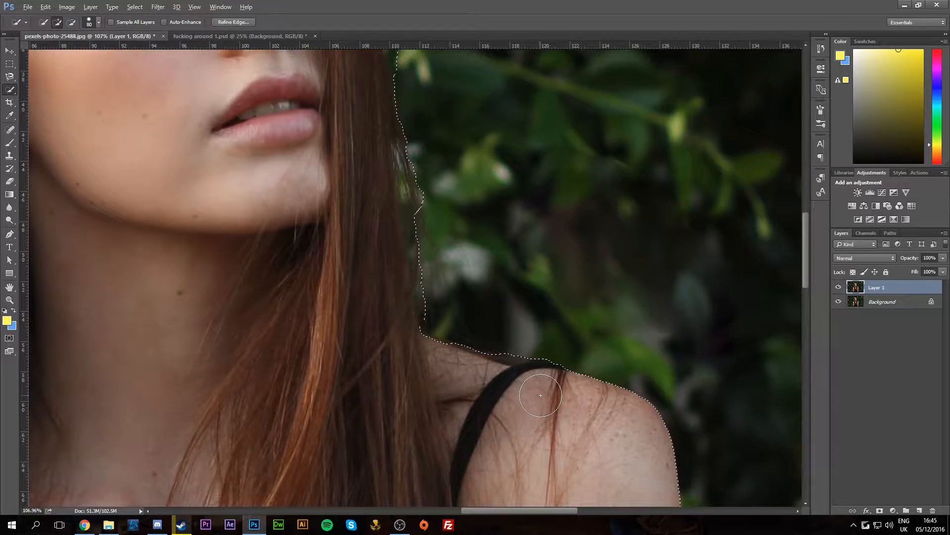
Step: Subtract the stray background bits along the outer hair edge above the bare shoulder from the selection
scroll(540, 395, down, 8)
scroll(341, 468, up, 4)
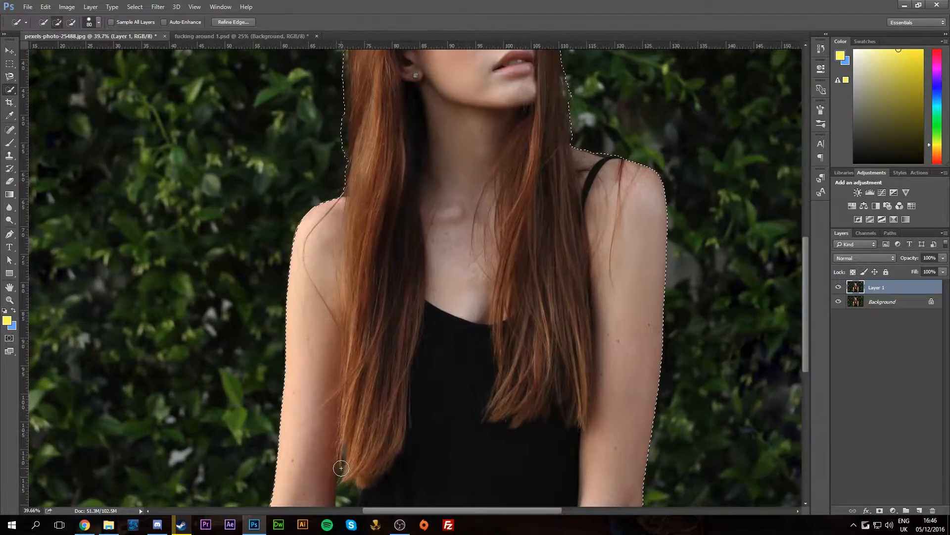
scroll(339, 217, up, 6)
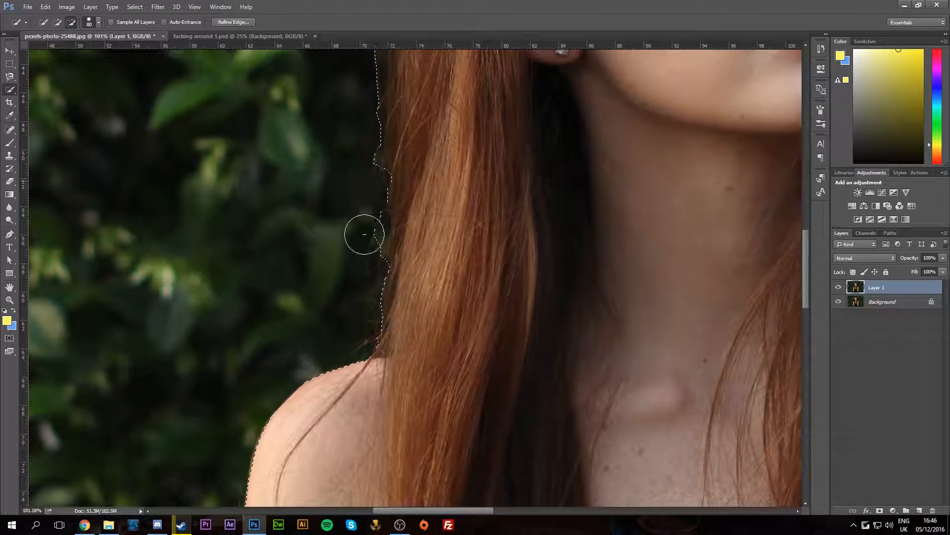
alt+click(364, 233)
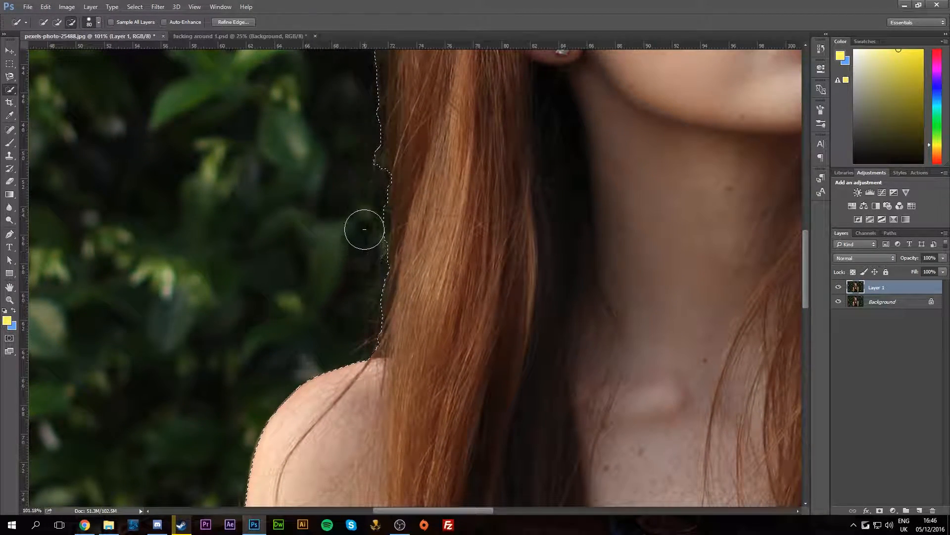
alt+click(365, 160)
Step: Subtract the foliage gap between the arm and the black top below the hair tips from the selection
scroll(359, 277, down, 4)
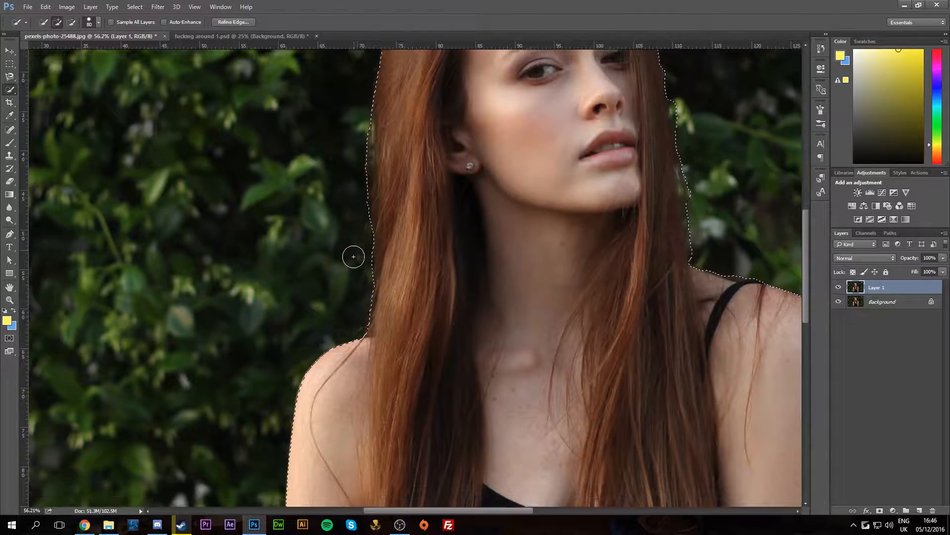
scroll(376, 393, down, 6)
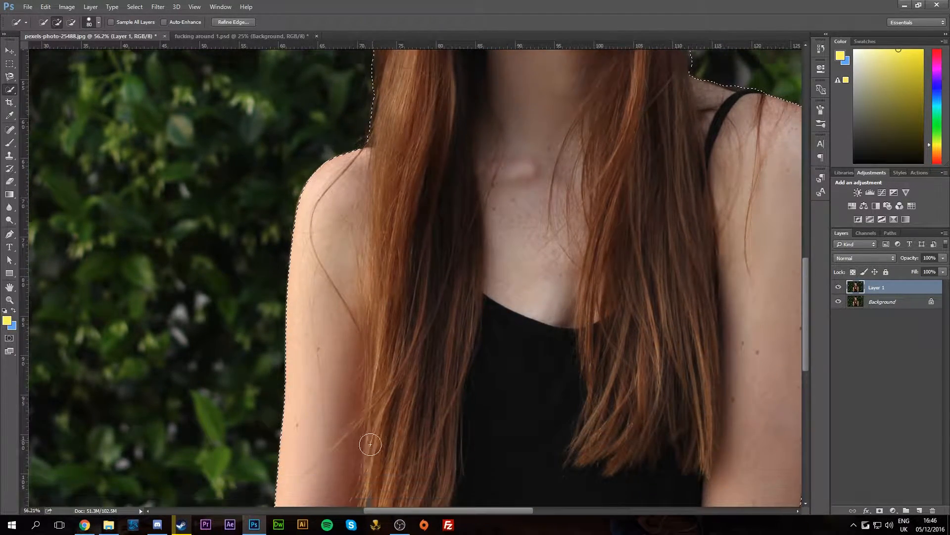
scroll(370, 443, down, 5)
scroll(366, 448, down, 2)
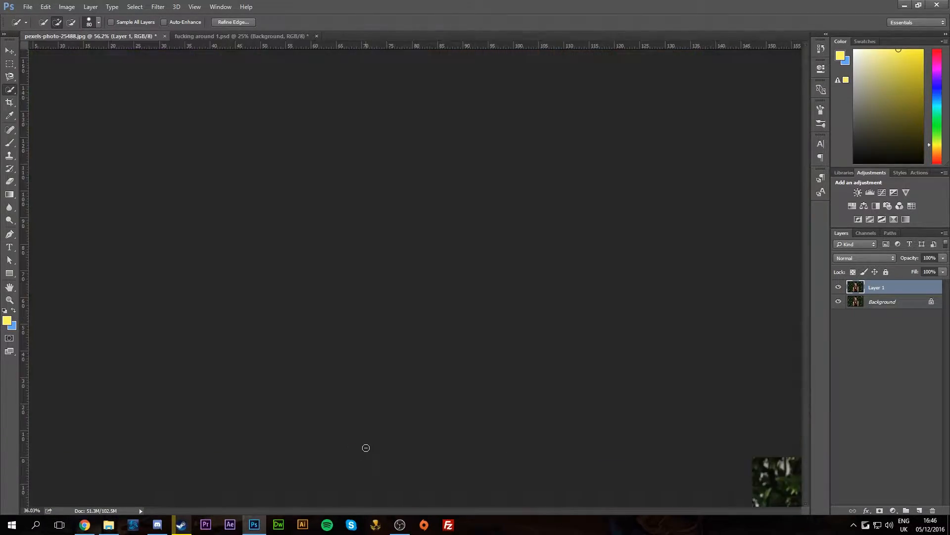
scroll(366, 447, up, 8)
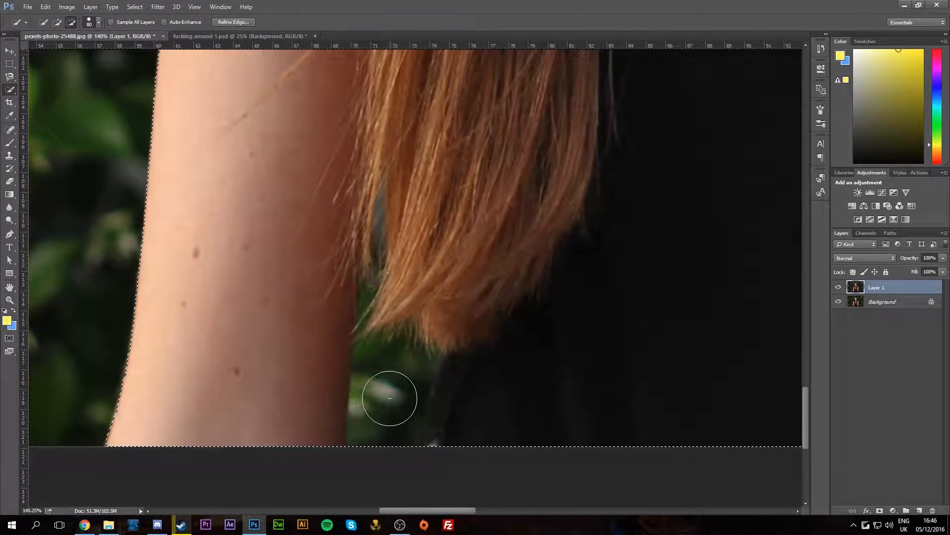
mouse_move(389, 392)
mouse_down()
mouse_move(385, 426)
mouse_move(396, 406)
mouse_move(399, 445)
mouse_up()
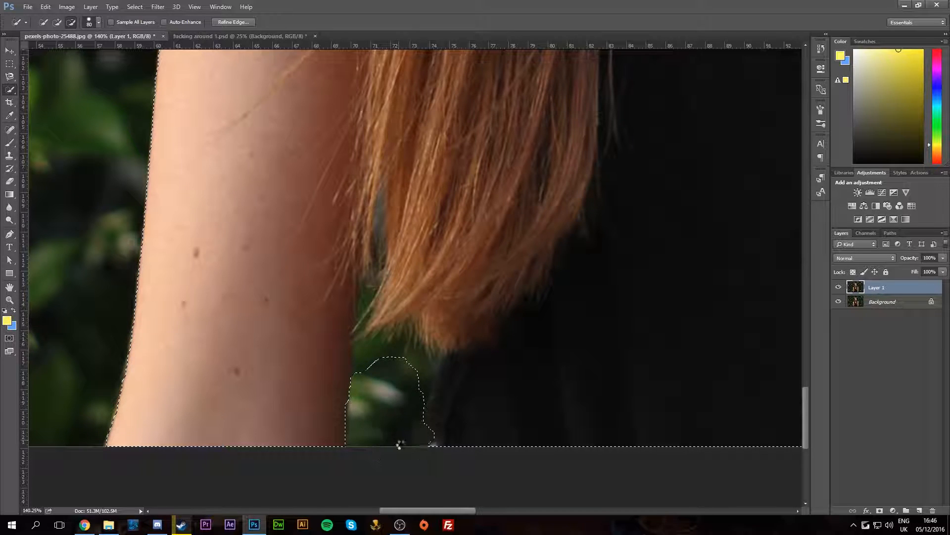
scroll(398, 399, up, 2)
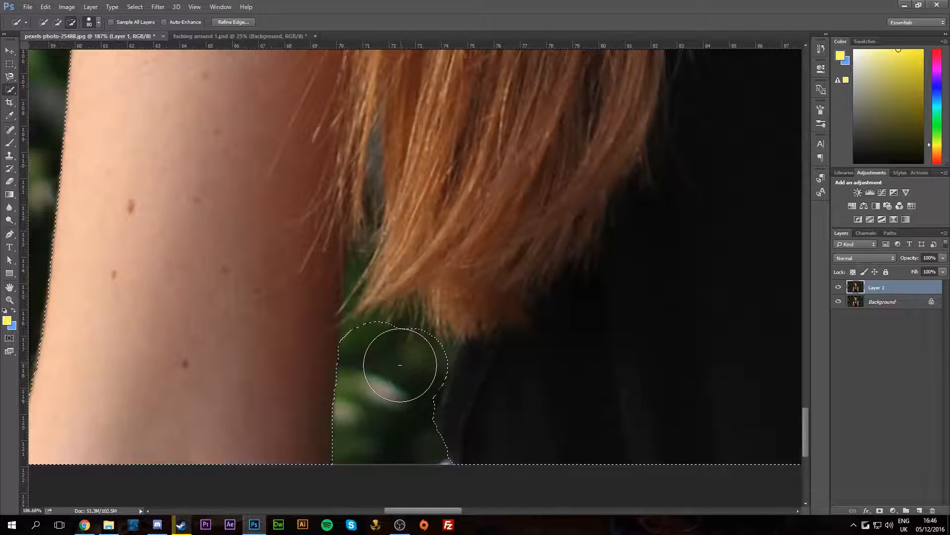
scroll(414, 313, down, 5)
scroll(415, 333, up, 5)
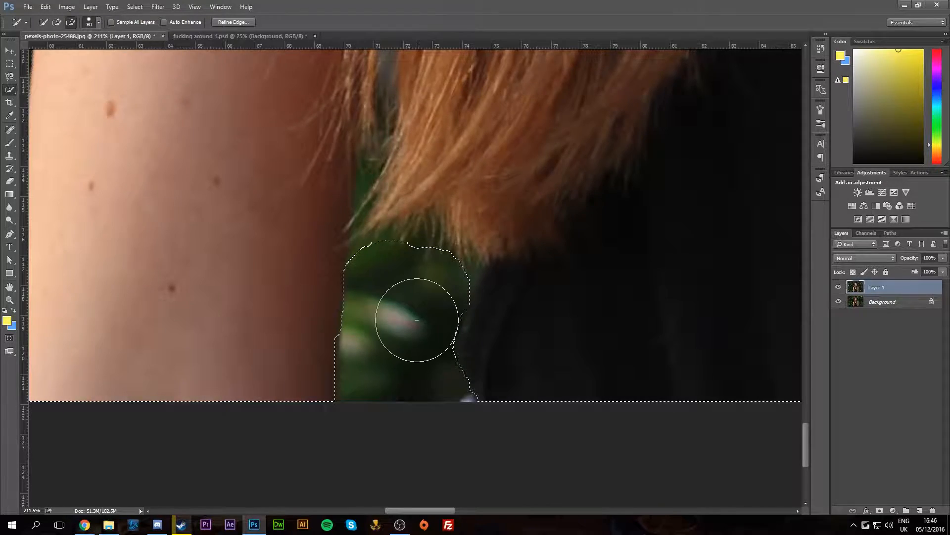
scroll(415, 319, down, 6)
scroll(417, 310, down, 5)
scroll(418, 307, up, 4)
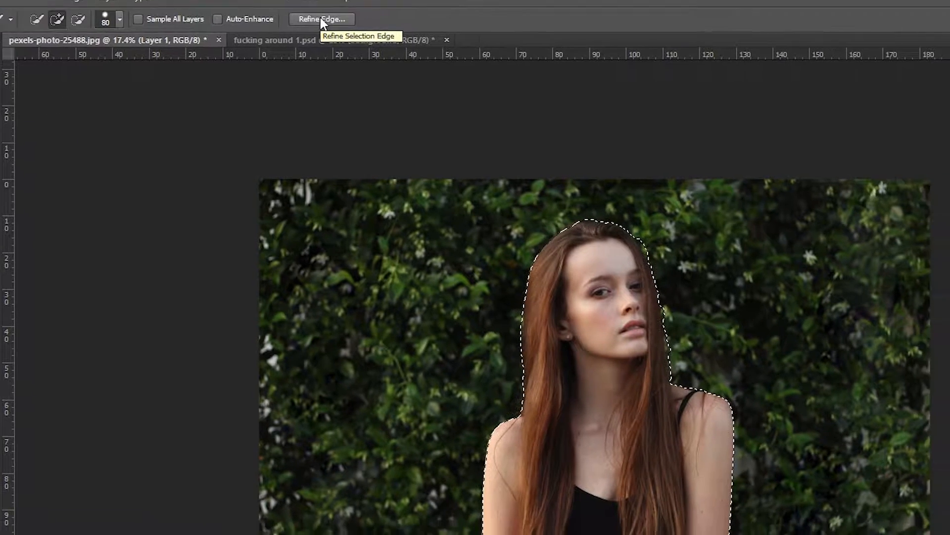
Step: Refine the selection edge in Marching Ants view with Smooth set to 18
click(321, 20)
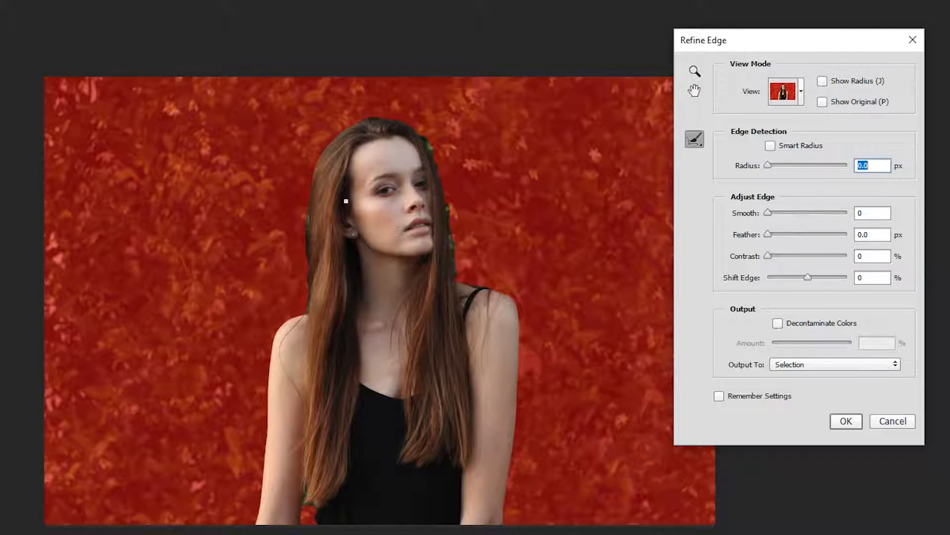
click(801, 92)
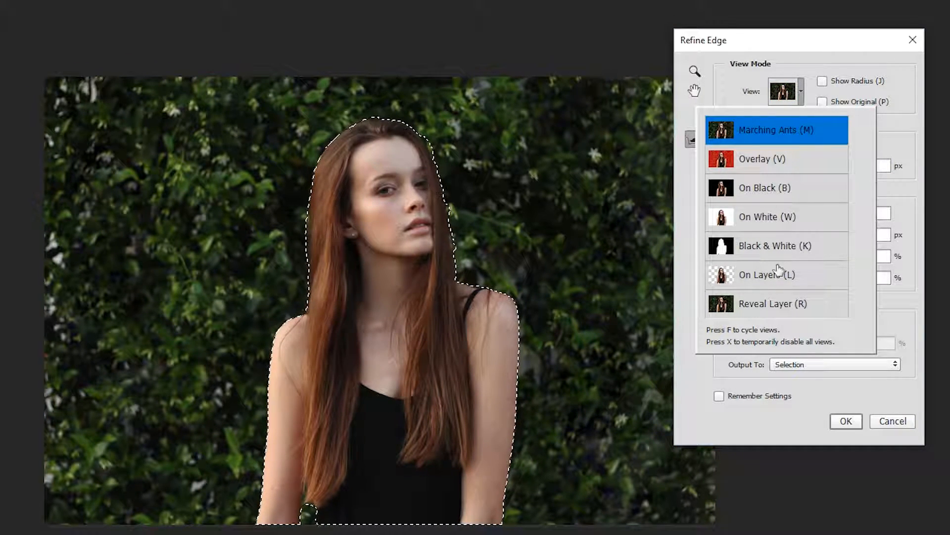
click(911, 83)
drag(768, 212, 781, 214)
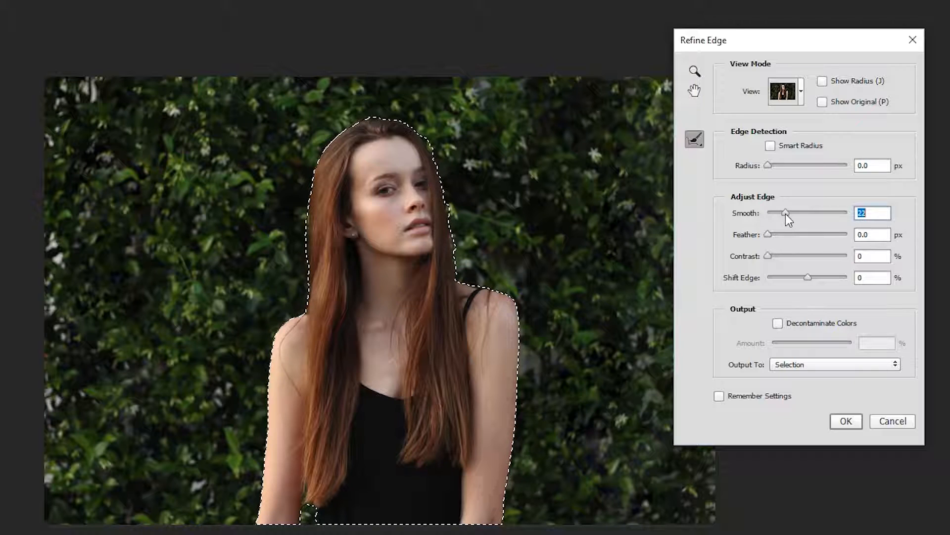
drag(767, 234, 782, 214)
key(alt)
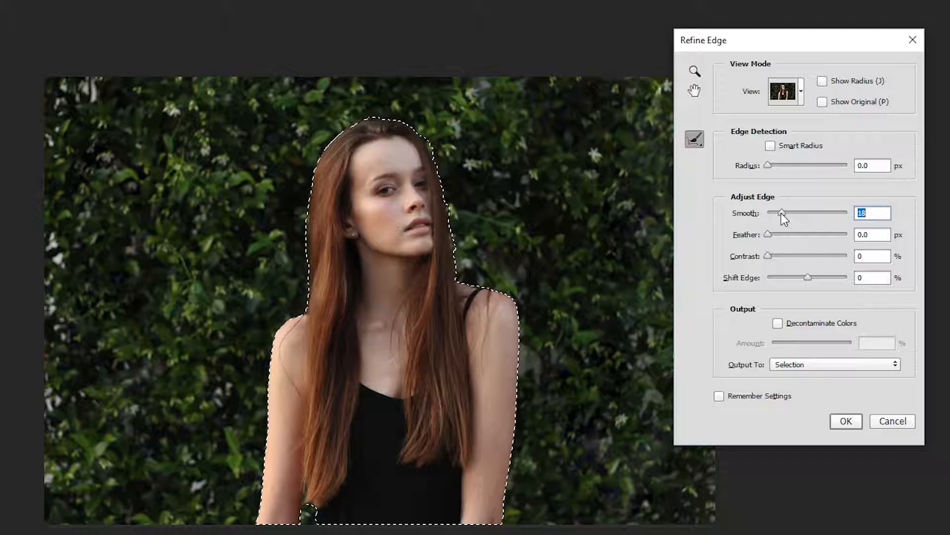
Step: Output the refined selection to a new layer with layer mask and rename that layer Girl
click(833, 370)
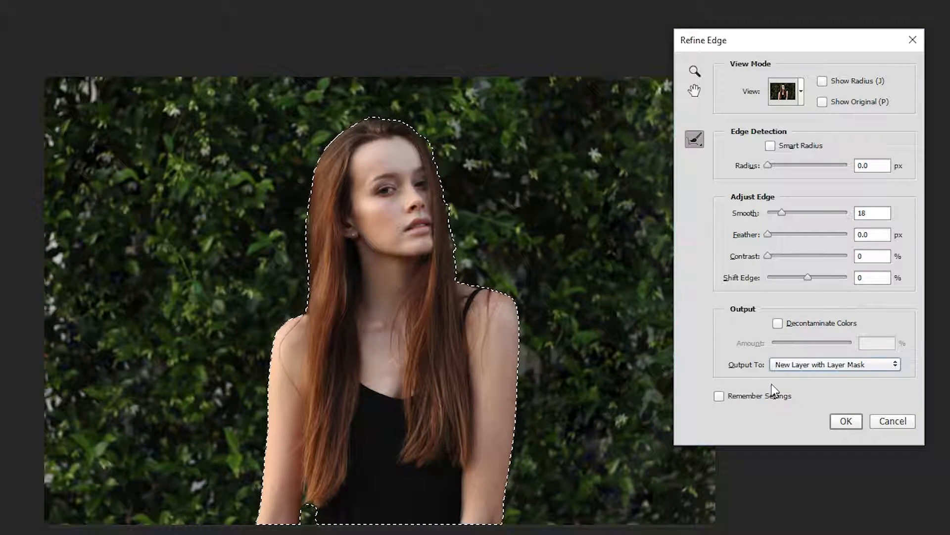
click(845, 421)
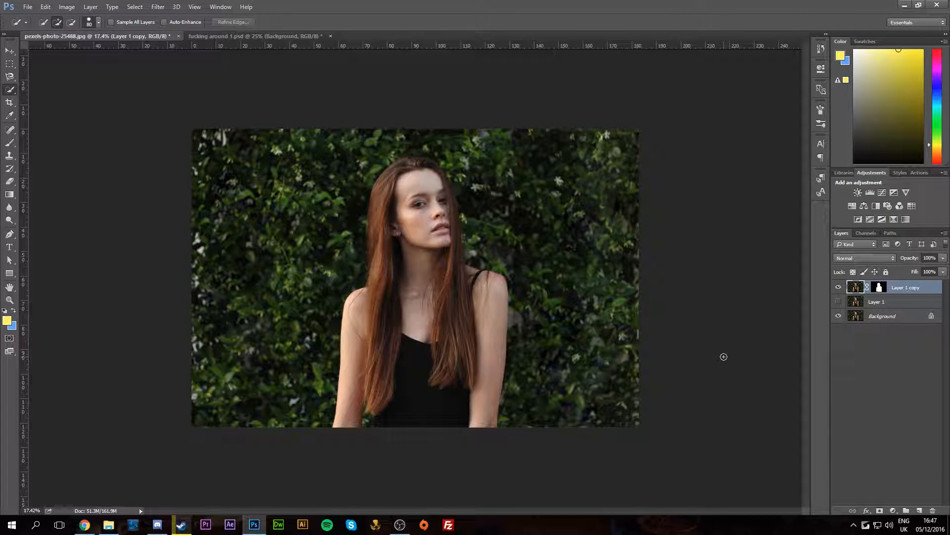
double_click(909, 288)
text(Girl)
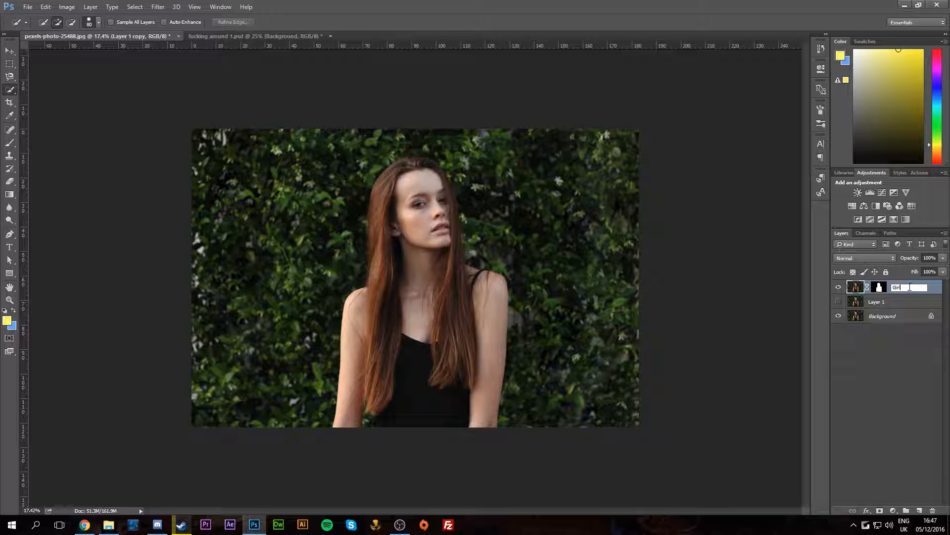
key(Return)
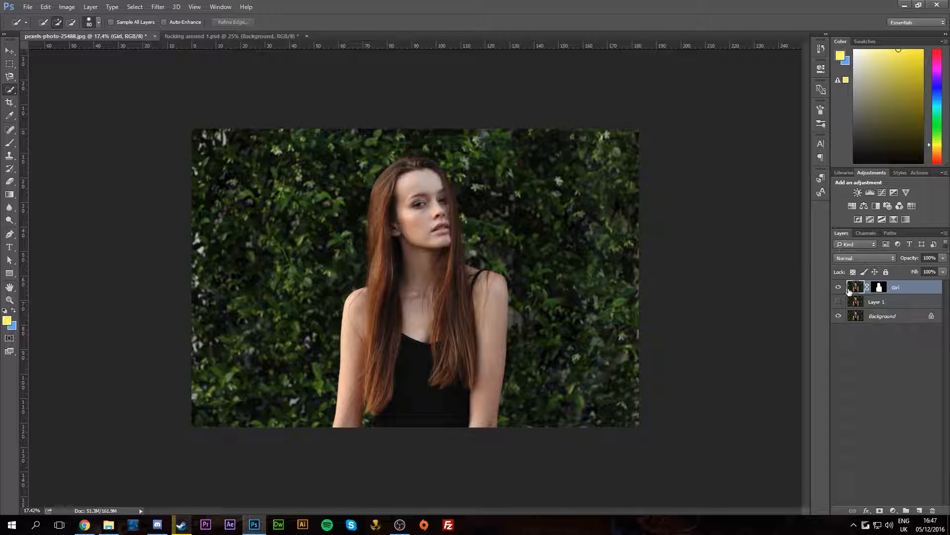
Step: Hide the Background layer, check the Girl cutout by toggling its visibility, and show and select Layer 1
click(838, 316)
click(838, 288)
click(838, 288)
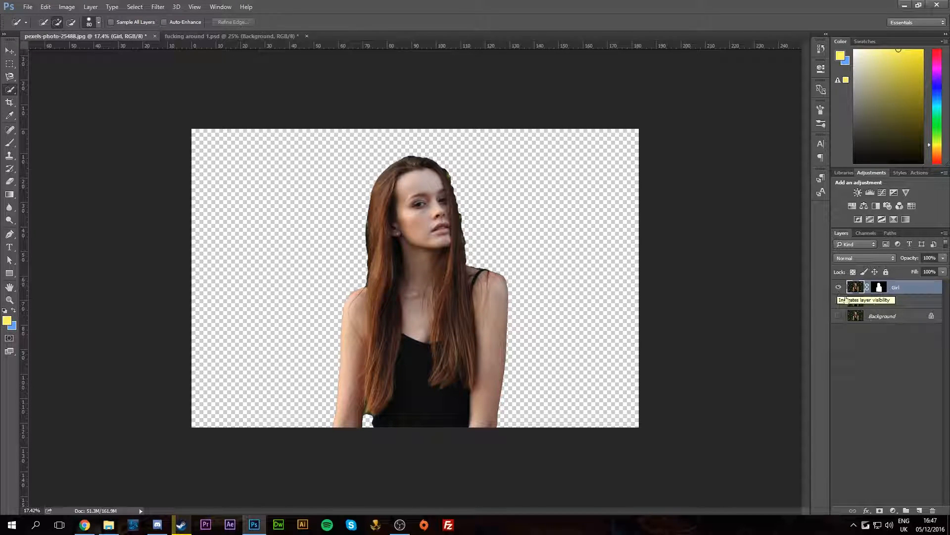
click(838, 301)
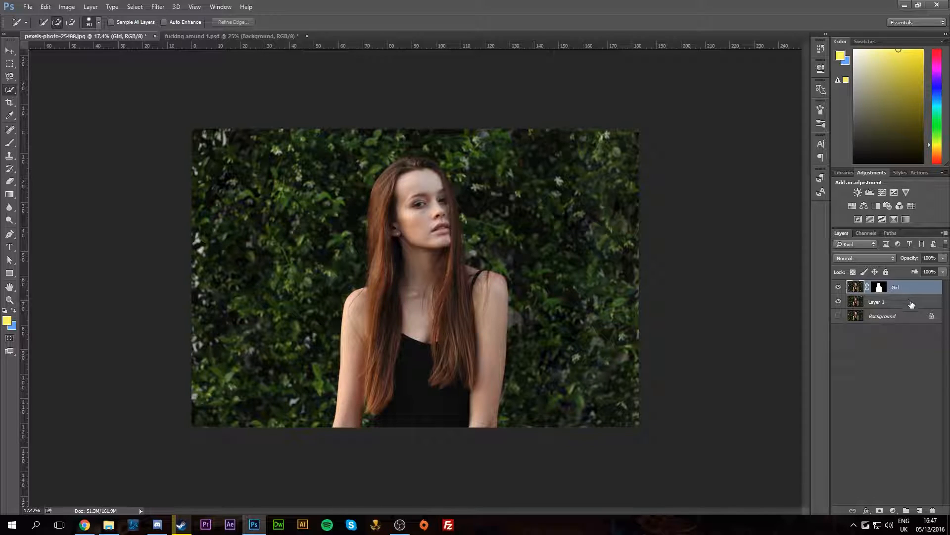
click(912, 304)
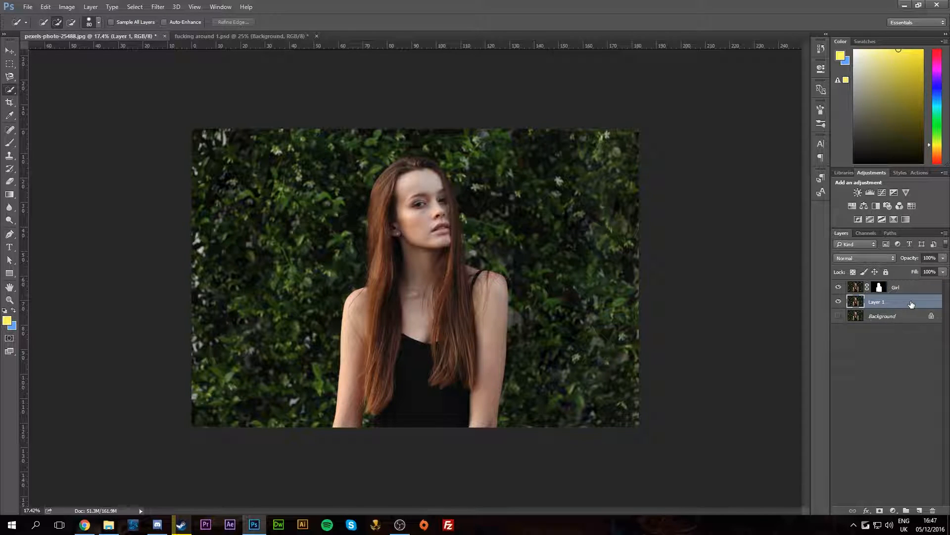
Step: Rename Layer 1 as Blur and apply a Gaussian Blur with a radius of 27.8 pixels to it
double_click(878, 303)
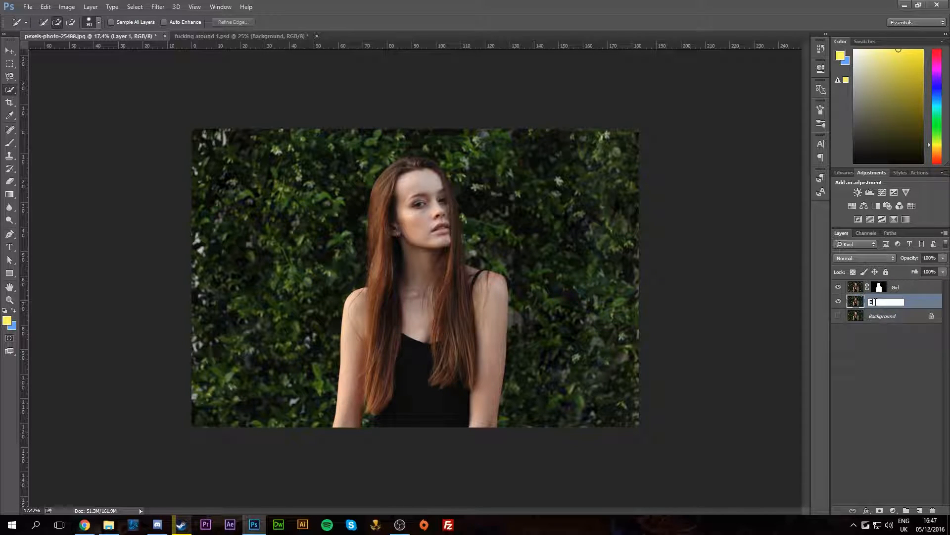
key(Return)
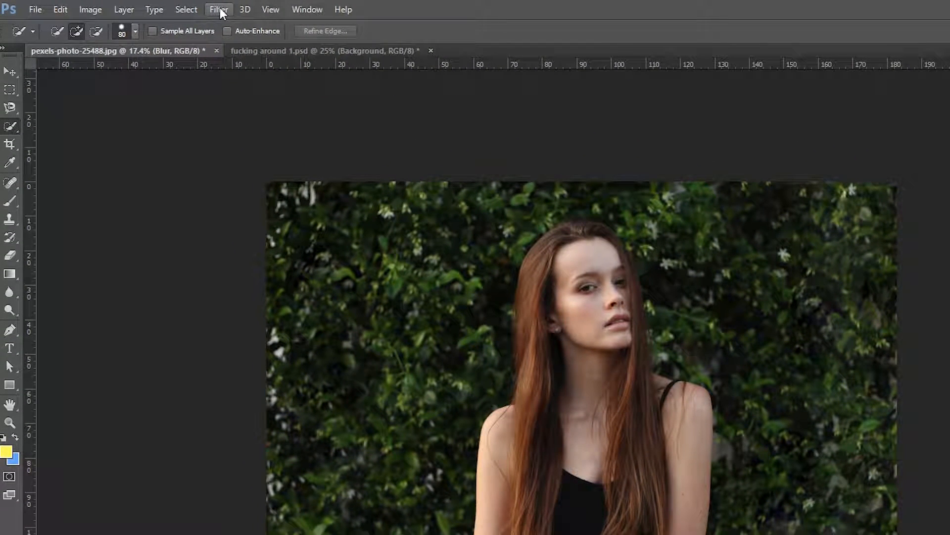
click(220, 9)
mouse_move(259, 162)
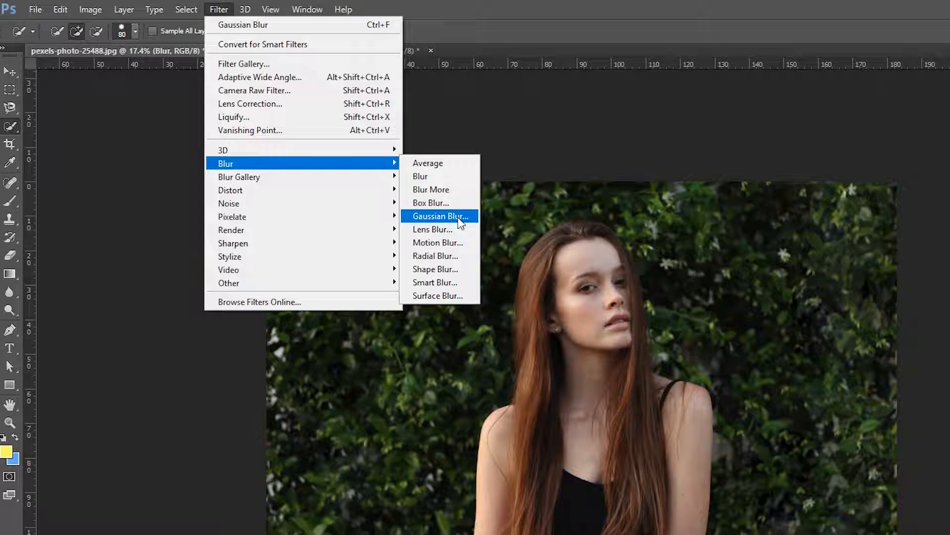
click(440, 216)
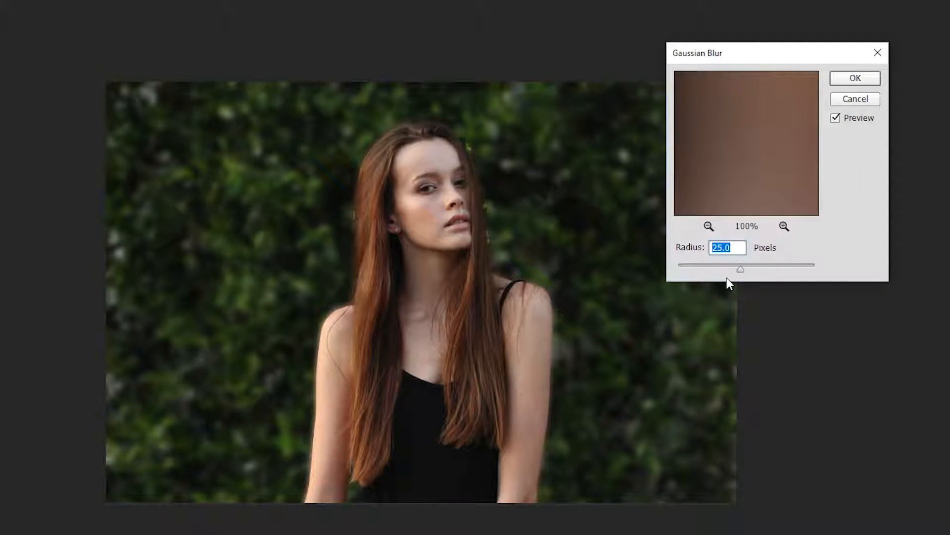
drag(742, 270, 745, 271)
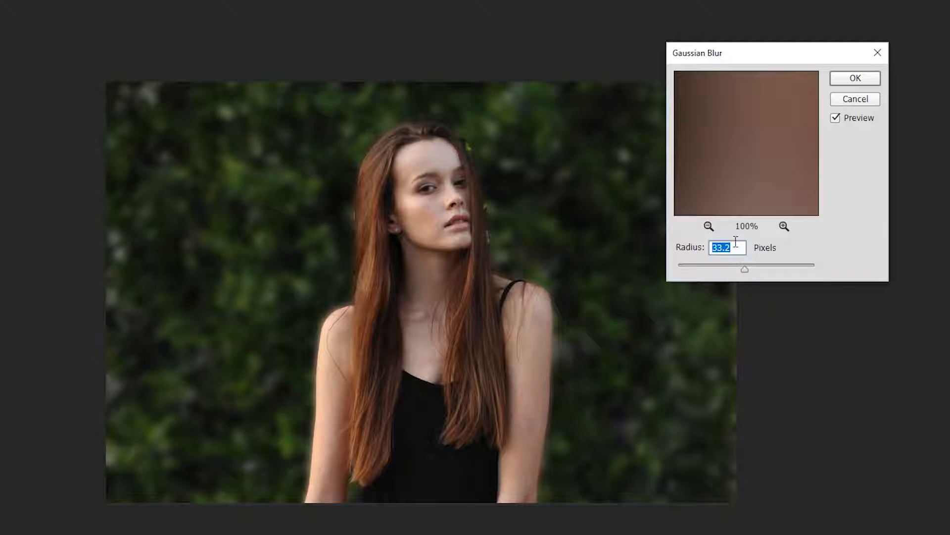
drag(742, 266, 742, 266)
drag(807, 52, 852, 48)
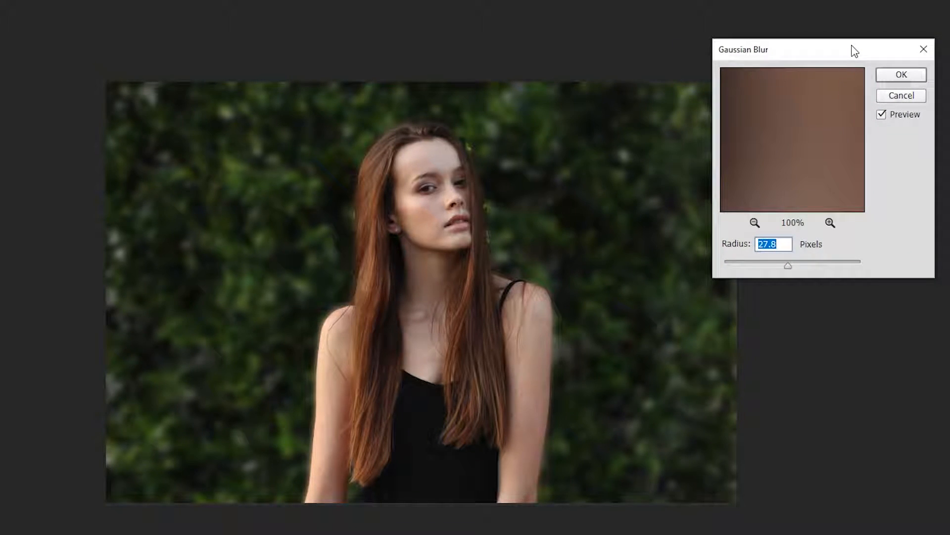
click(910, 74)
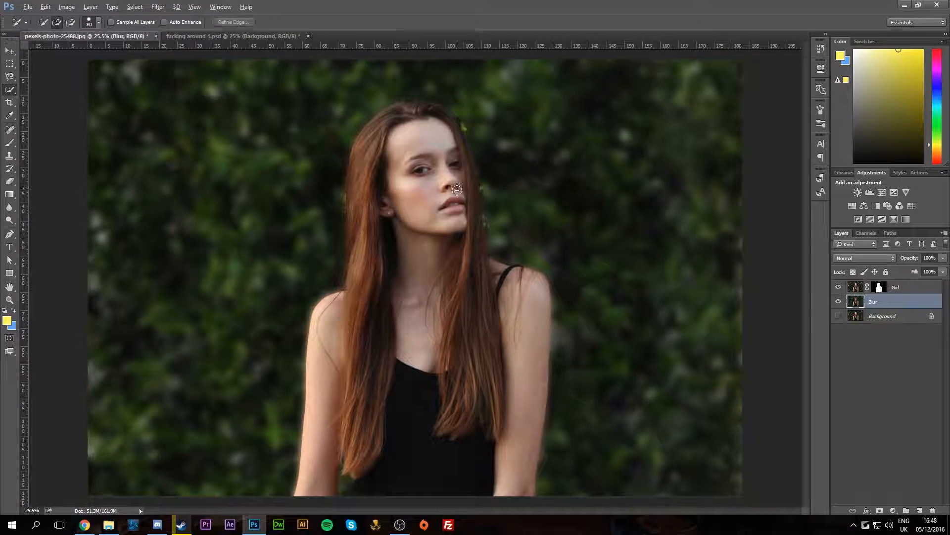
Step: Target the Girl layer's mask and set up the Brush tool at 90 px with white as the foreground colour
scroll(457, 189, up, 5)
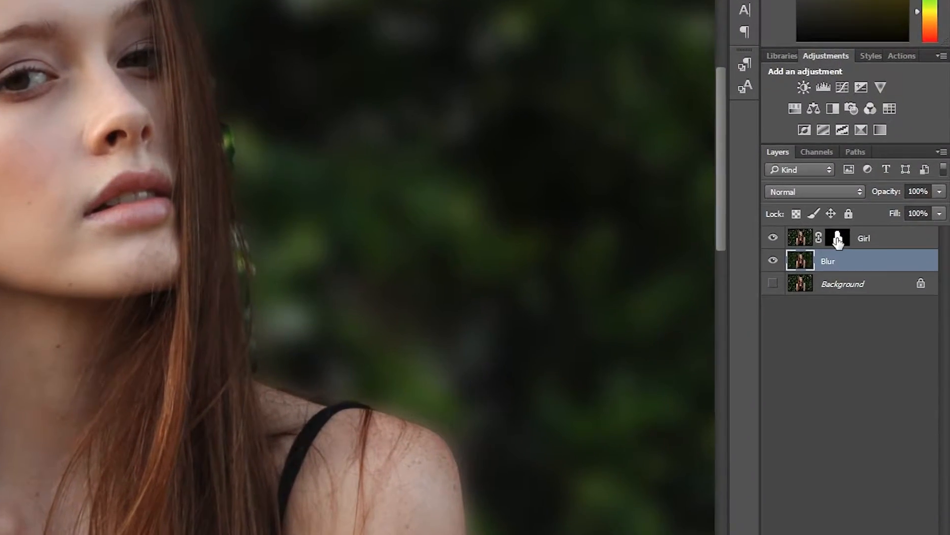
click(896, 245)
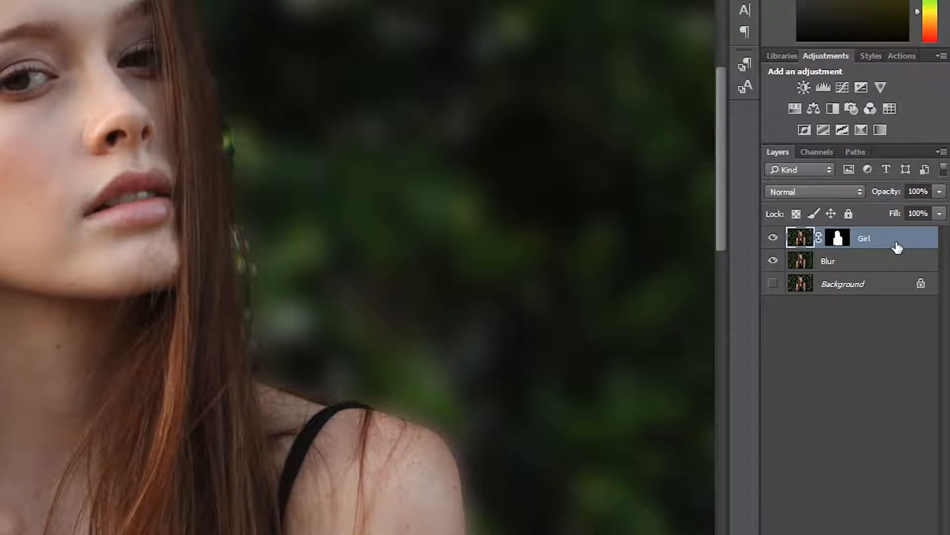
click(837, 240)
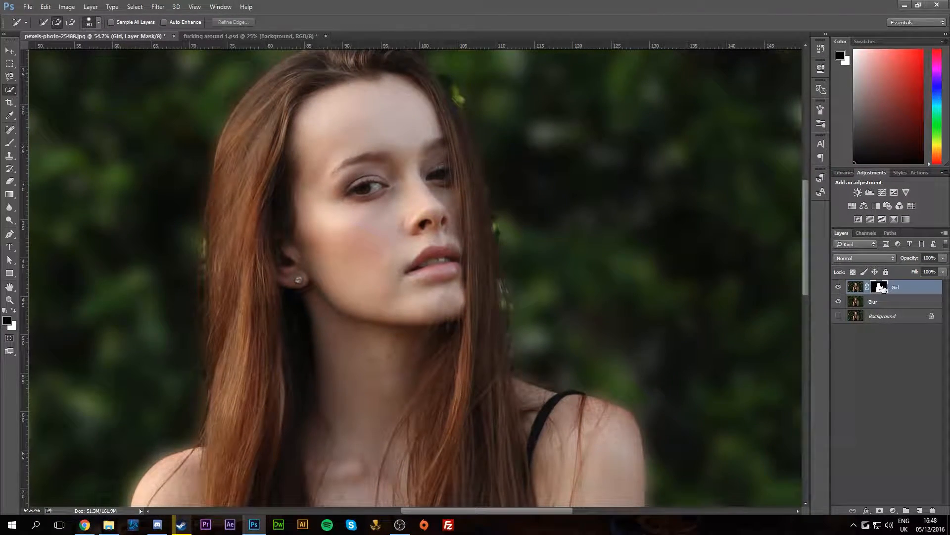
click(12, 312)
key(b)
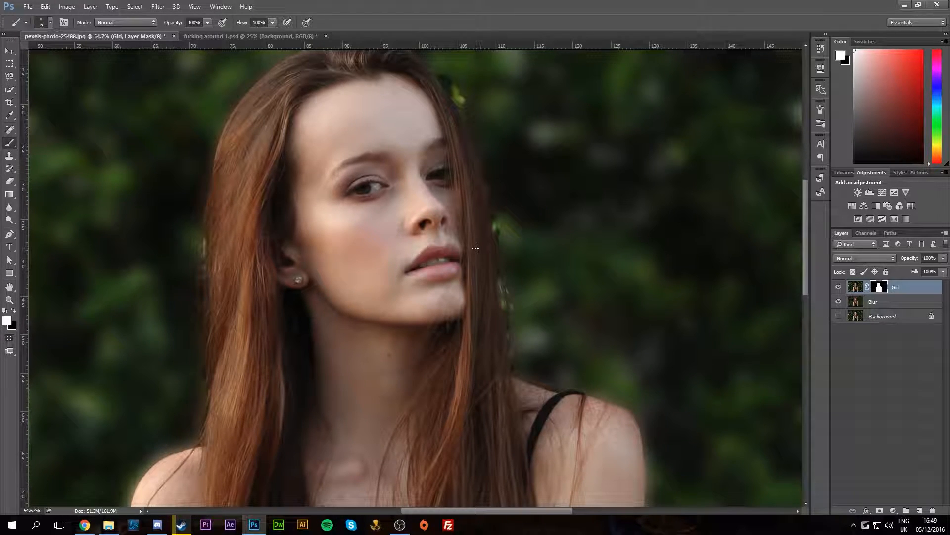
key(bracketright)
key(bracketright)
key(bracketright)
key(bracketright)
key(bracketright)
Step: Try painting white on the Girl mask across the foliage beside the hair at mouth level, and undo the stroke
mouse_move(495, 229)
mouse_down()
mouse_move(662, 245)
mouse_move(516, 210)
mouse_move(475, 176)
mouse_move(720, 214)
mouse_move(501, 200)
mouse_move(593, 259)
mouse_move(720, 250)
mouse_move(673, 268)
mouse_move(547, 275)
mouse_move(470, 296)
mouse_move(494, 319)
mouse_move(632, 341)
mouse_move(720, 315)
mouse_up()
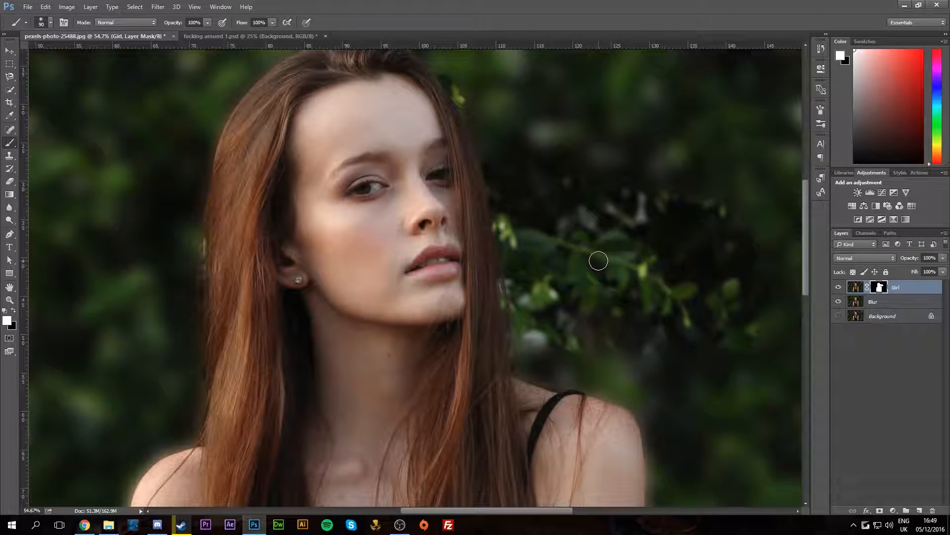
key(ctrl+z)
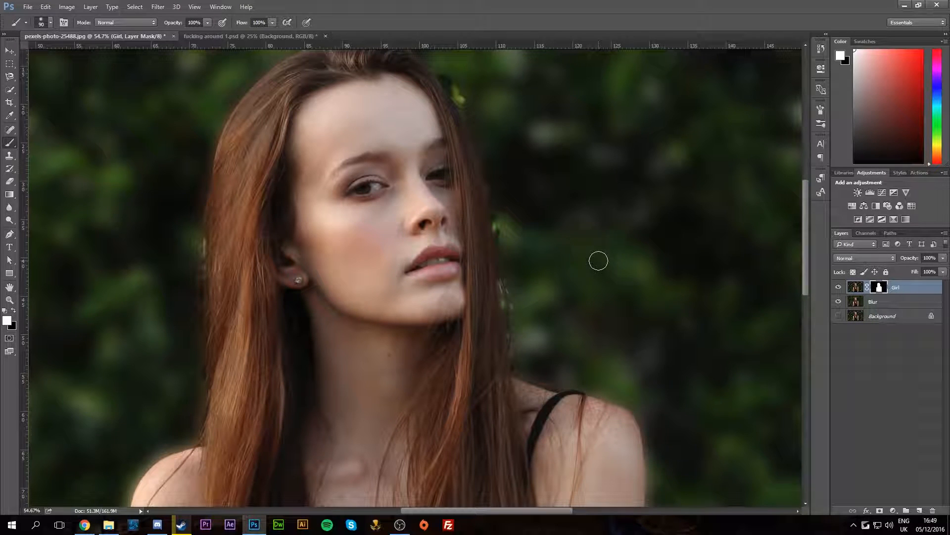
Step: Paint black on the Girl mask over the leaf fringe beside the hair at nose level, using a soft round 90 px brush with 0% hardness
click(14, 310)
scroll(529, 278, up, 5)
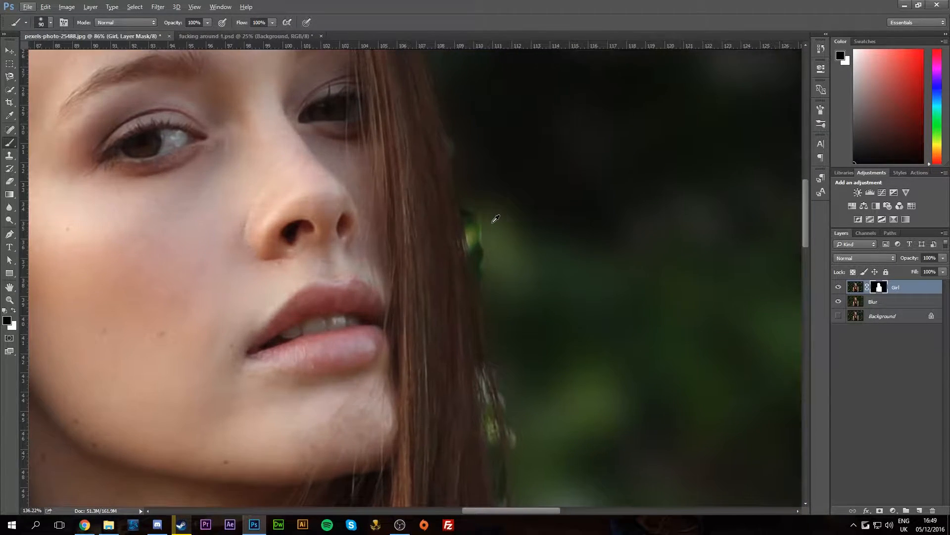
right_click(493, 212)
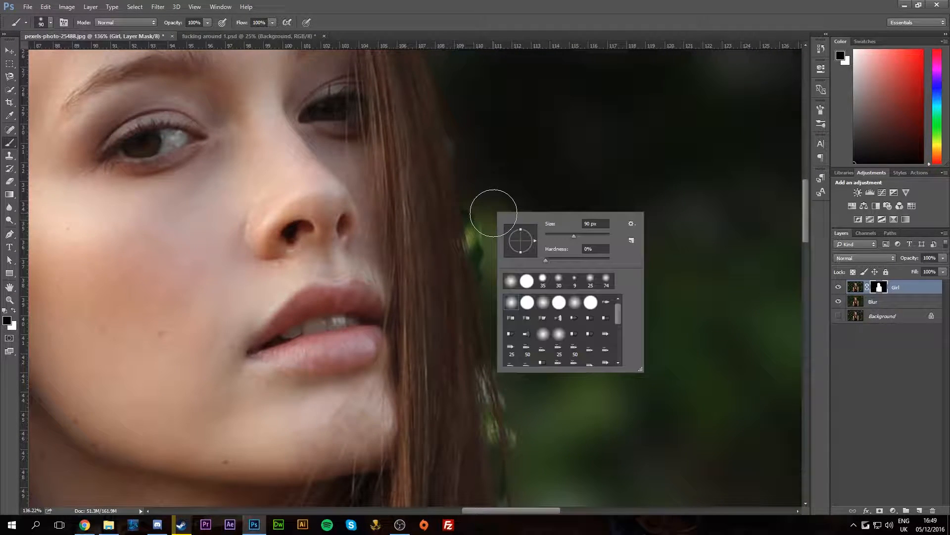
click(512, 302)
scroll(490, 180, up, 2)
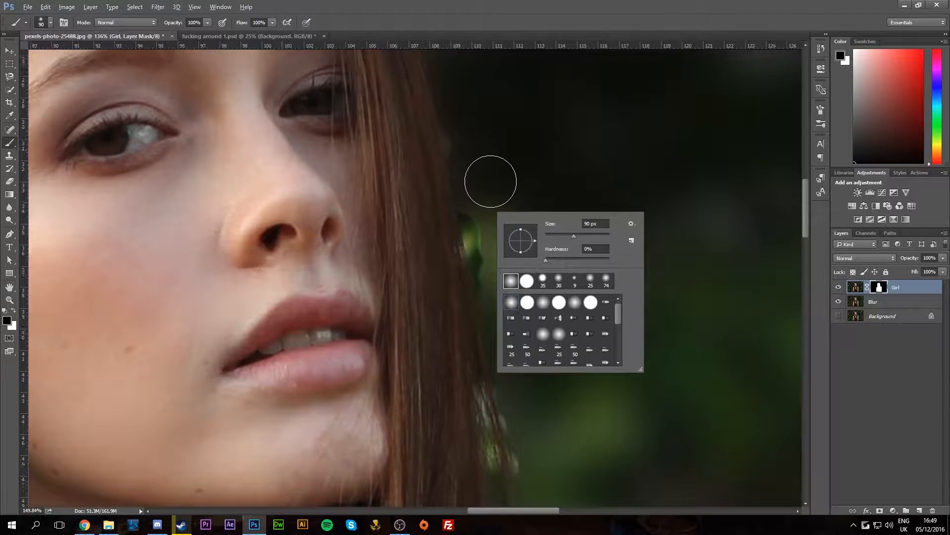
click(494, 180)
mouse_move(486, 193)
mouse_down()
mouse_move(505, 302)
mouse_move(489, 215)
mouse_move(503, 261)
mouse_move(487, 216)
mouse_move(495, 252)
mouse_up()
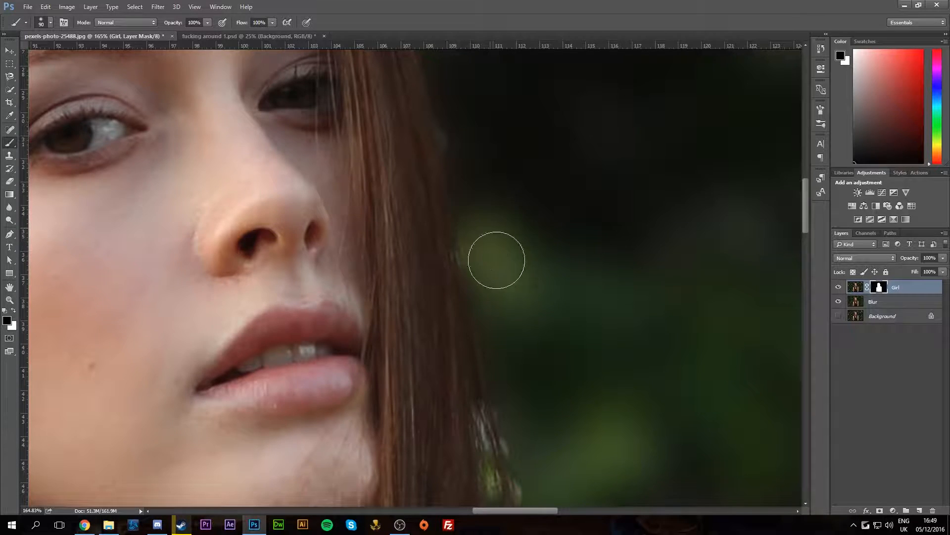
scroll(494, 221, up, 3)
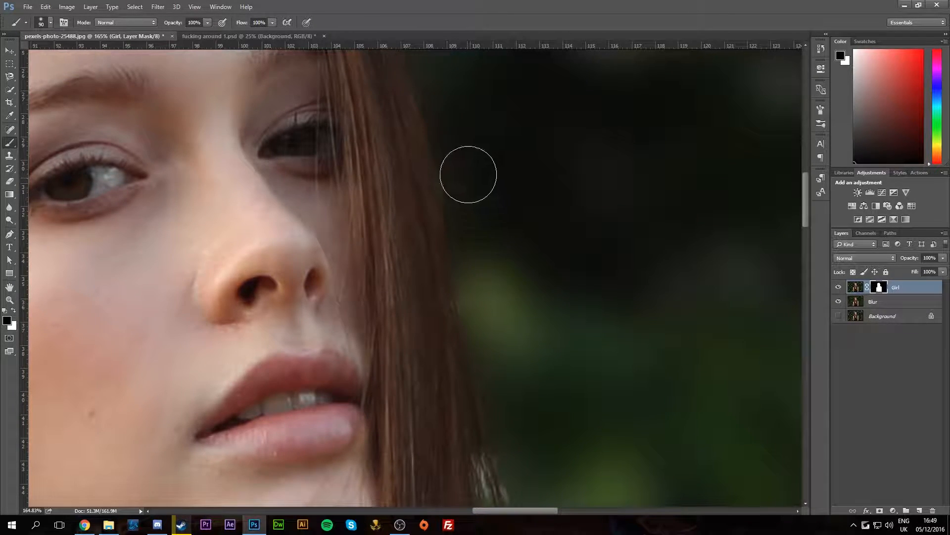
Step: Mask out the sharp foliage along the outer hair edge from the mouth down to the neck
scroll(503, 344, down, 10)
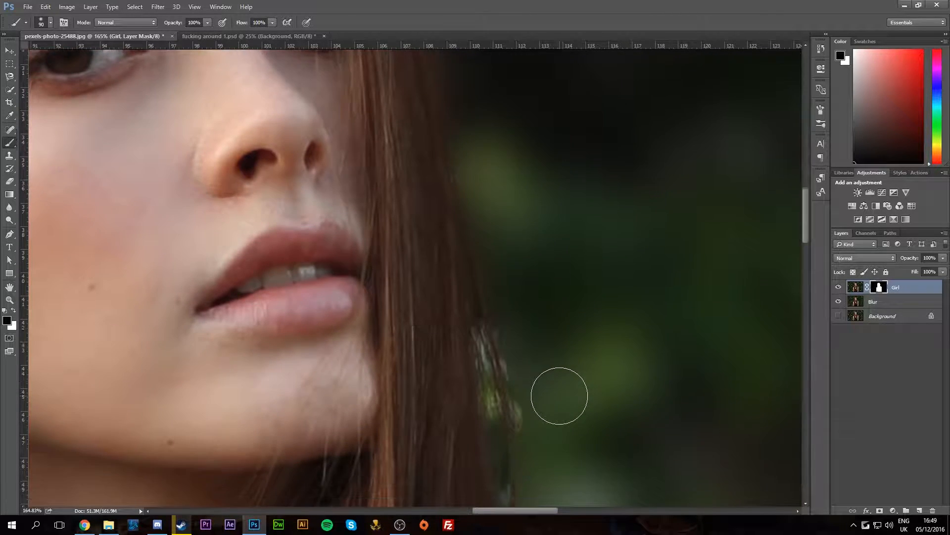
scroll(515, 263, down, 1)
drag(518, 256, 547, 408)
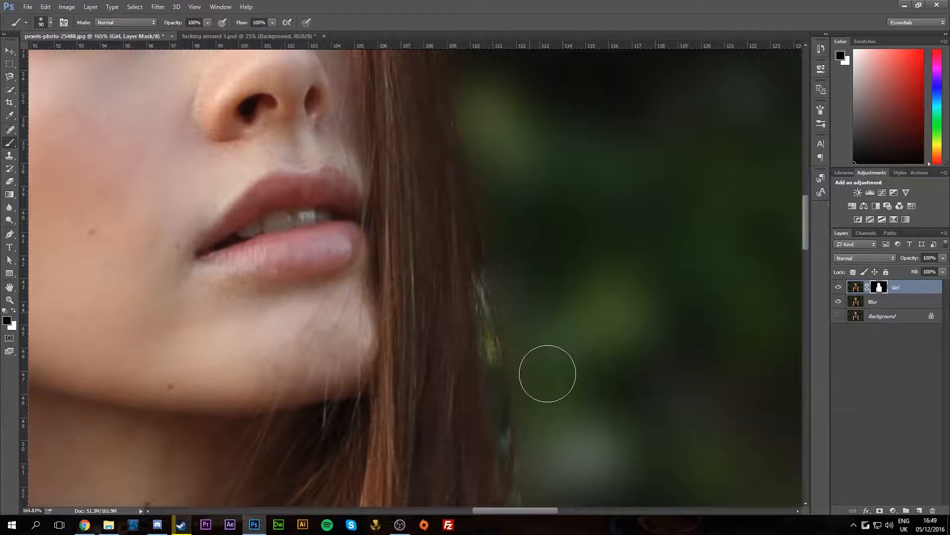
scroll(548, 354, down, 1)
scroll(570, 385, down, 7)
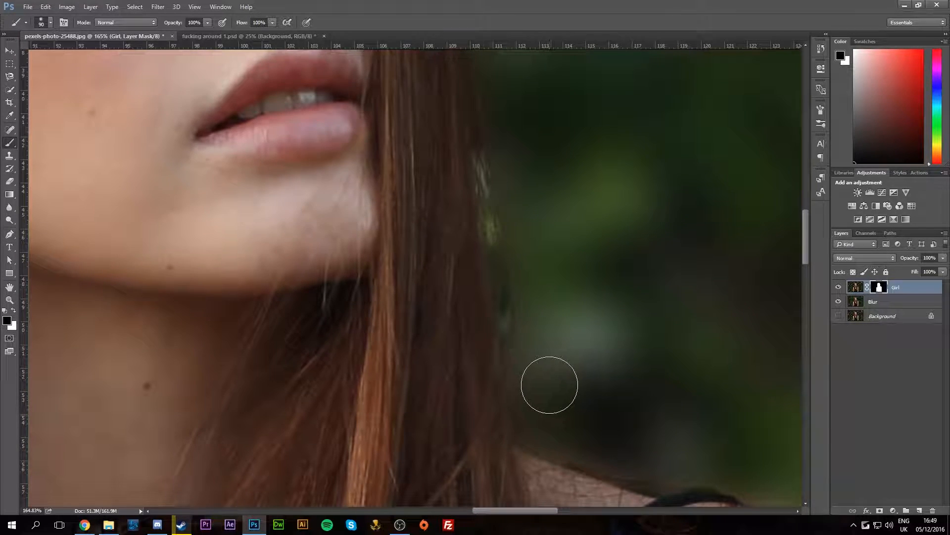
scroll(590, 407, down, 4)
Step: Mask out the fringe along the shoulder between the hair and the black strap with a hard round 90 px brush
right_click(698, 339)
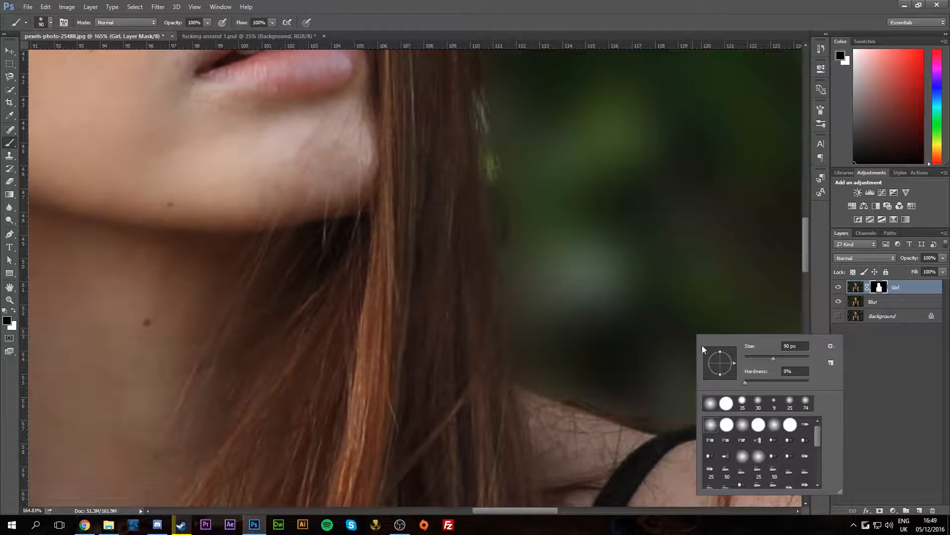
scroll(647, 340, up, 2)
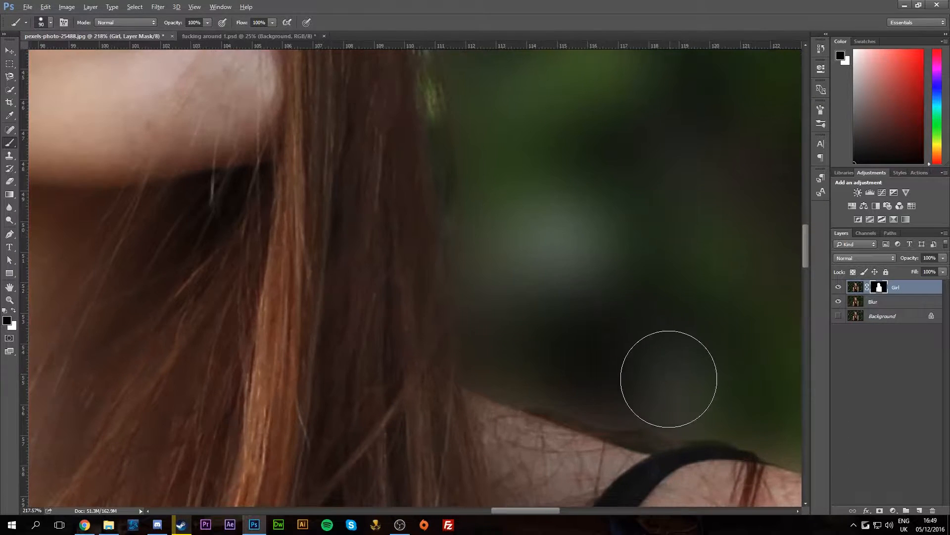
drag(560, 364, 658, 399)
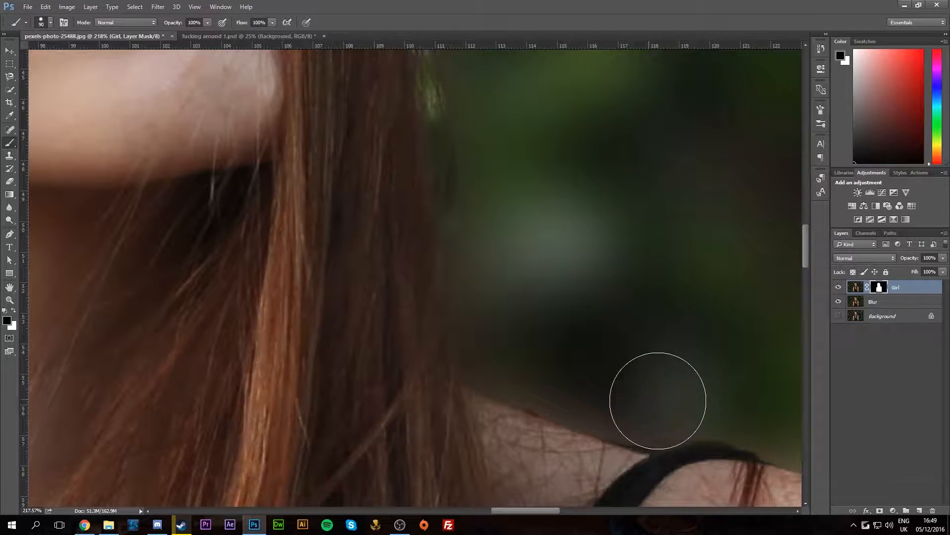
mouse_move(543, 364)
mouse_down()
mouse_move(668, 401)
mouse_move(764, 404)
mouse_move(635, 392)
mouse_up()
Step: Switch back to the soft round brush and mask out the foliage fringe along the hair on the earring side
scroll(713, 371, down, 5)
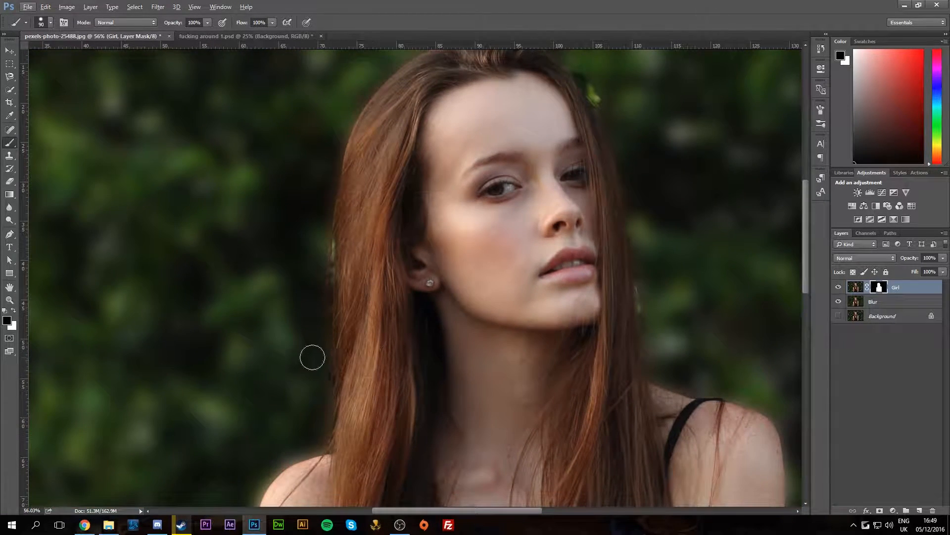
scroll(295, 317, up, 2)
right_click(303, 278)
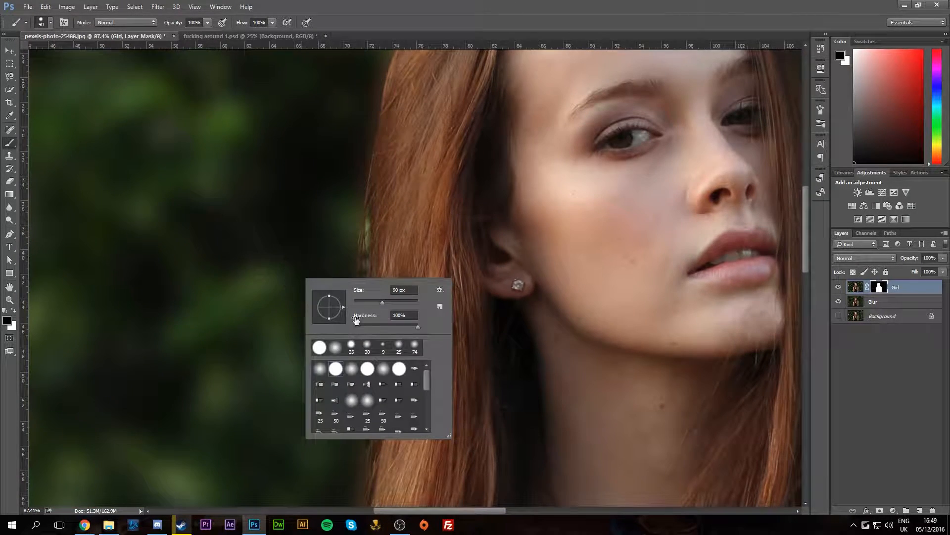
click(334, 350)
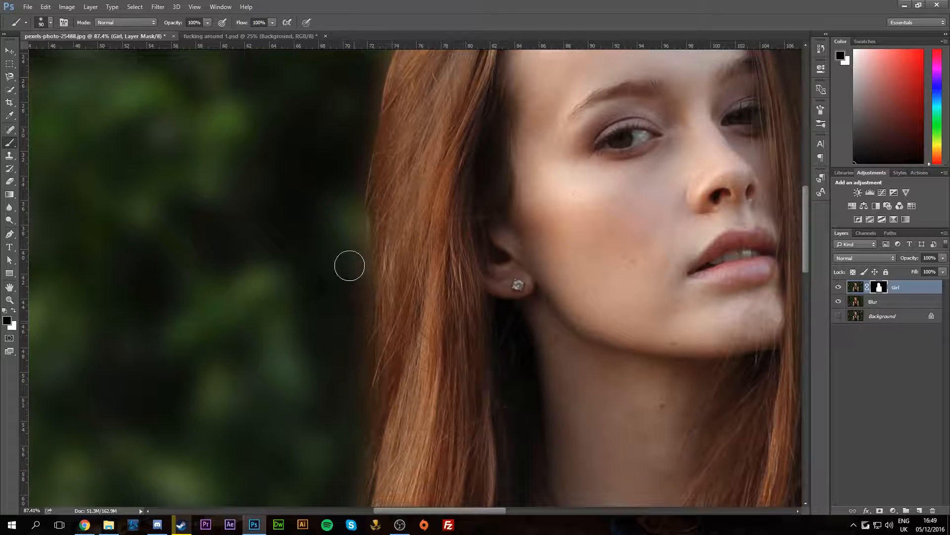
Step: Mask out the leftover sharp leaf beside the hair at forehead level
key(ctrl+0)
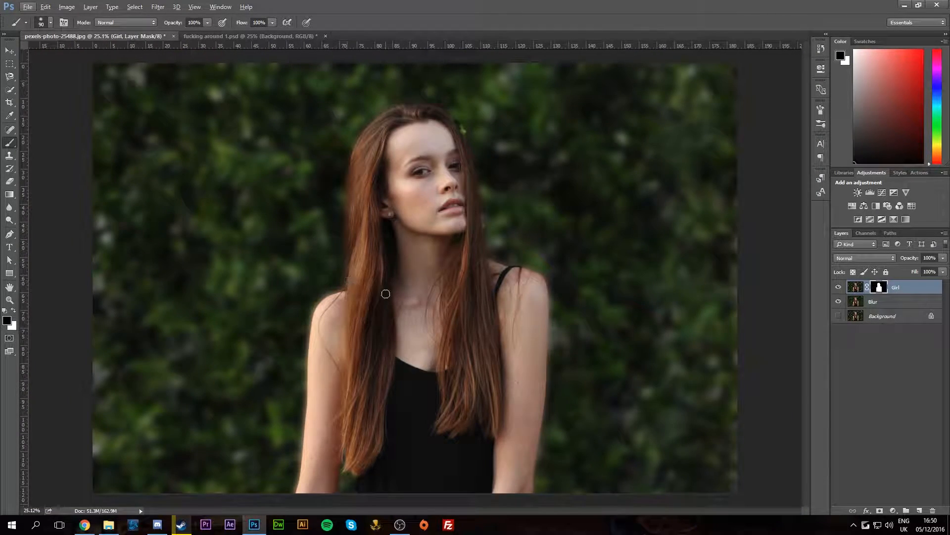
scroll(477, 184, up, 10)
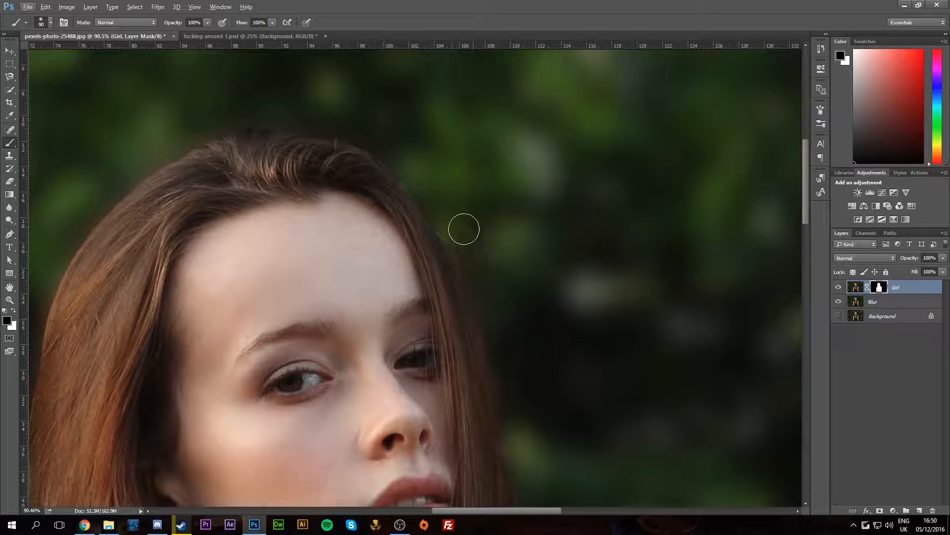
scroll(467, 234, up, 5)
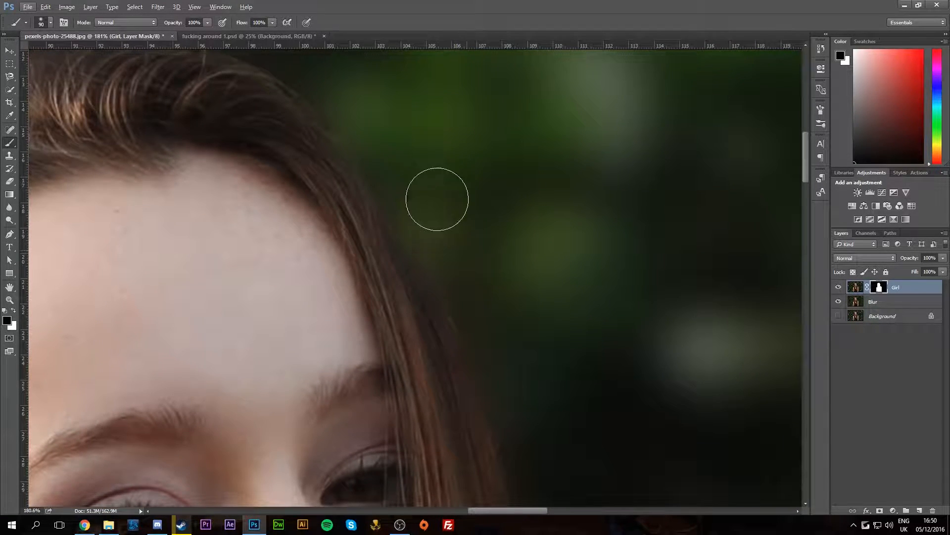
Step: Mask out the remaining bright foliage specks beside the hair at chin level, and check the whole portrait
scroll(510, 191, down, 15)
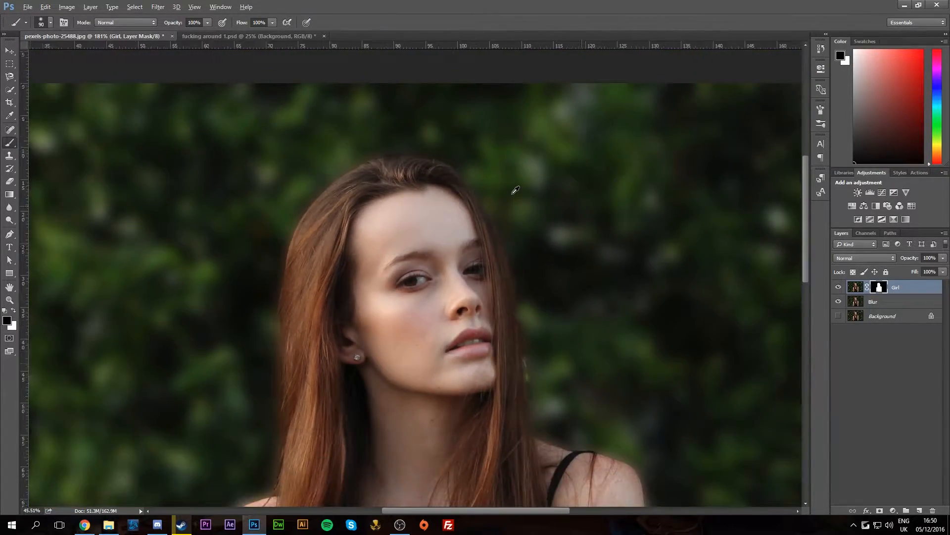
scroll(474, 249, up, 15)
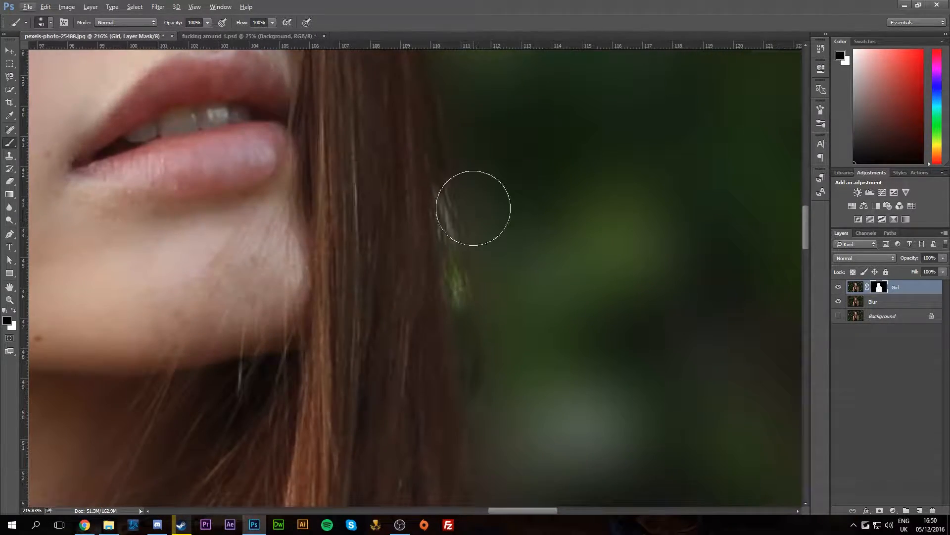
mouse_move(486, 220)
mouse_down()
mouse_move(524, 414)
mouse_move(504, 360)
mouse_move(498, 264)
mouse_move(517, 384)
mouse_move(485, 243)
mouse_move(483, 204)
mouse_move(496, 255)
mouse_move(486, 211)
mouse_move(489, 224)
mouse_move(499, 169)
mouse_up()
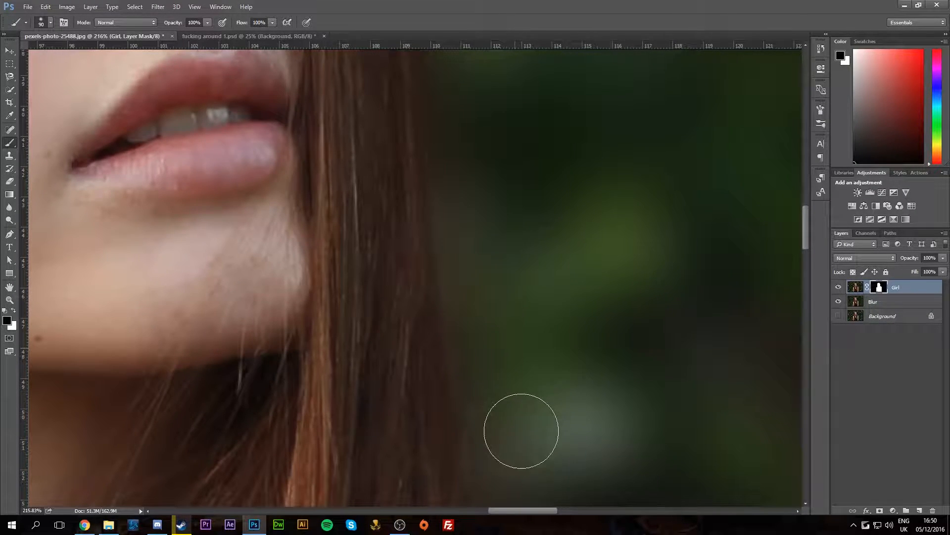
scroll(539, 377, down, 2)
scroll(539, 378, down, 20)
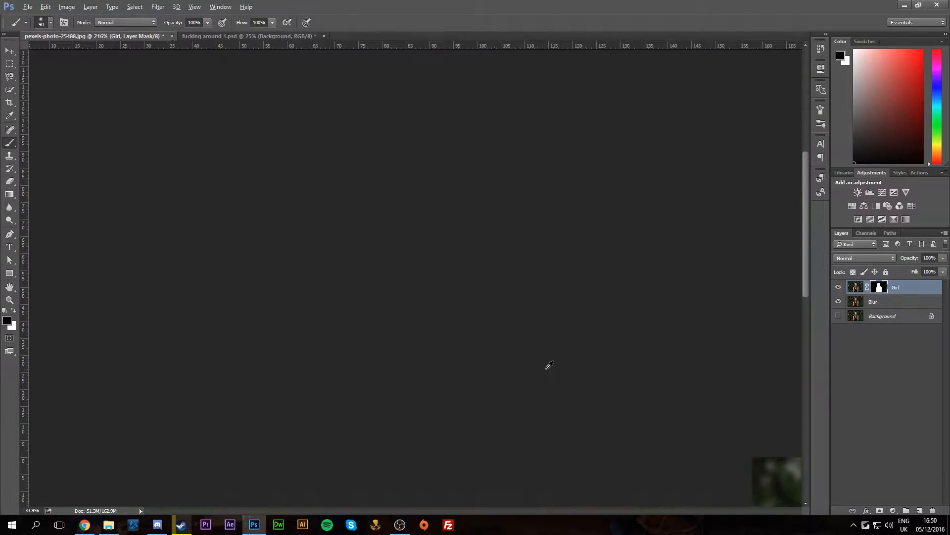
scroll(452, 349, up, 1)
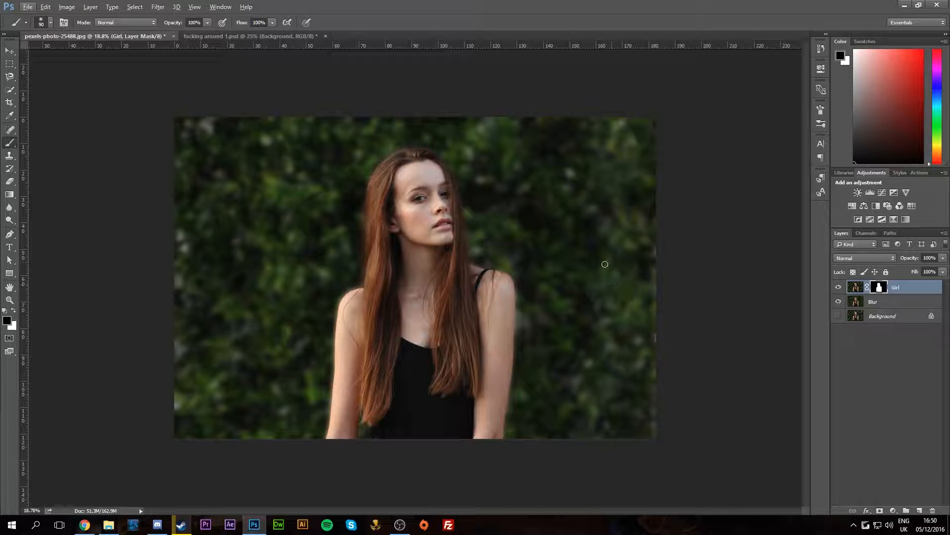
Step: Add a new empty layer and place it between the Girl and Blur layers
click(10, 51)
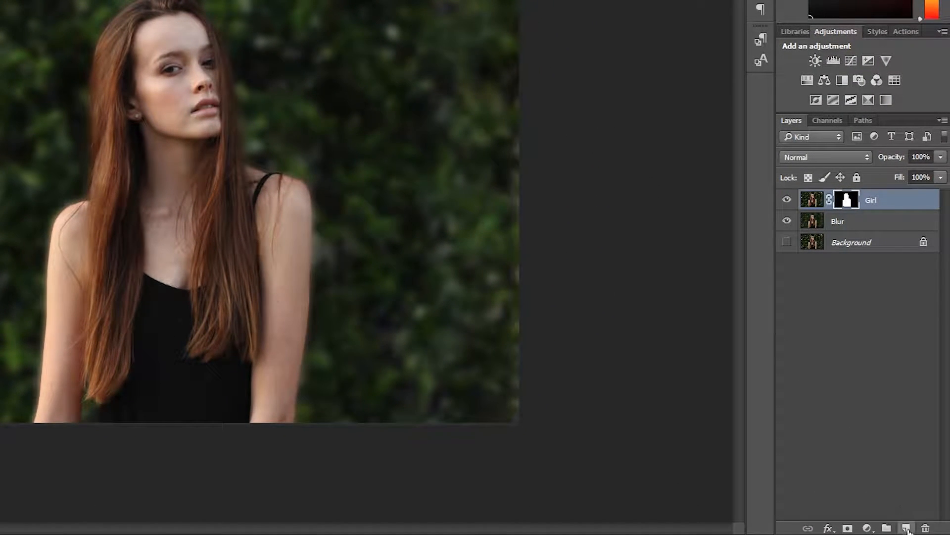
click(906, 529)
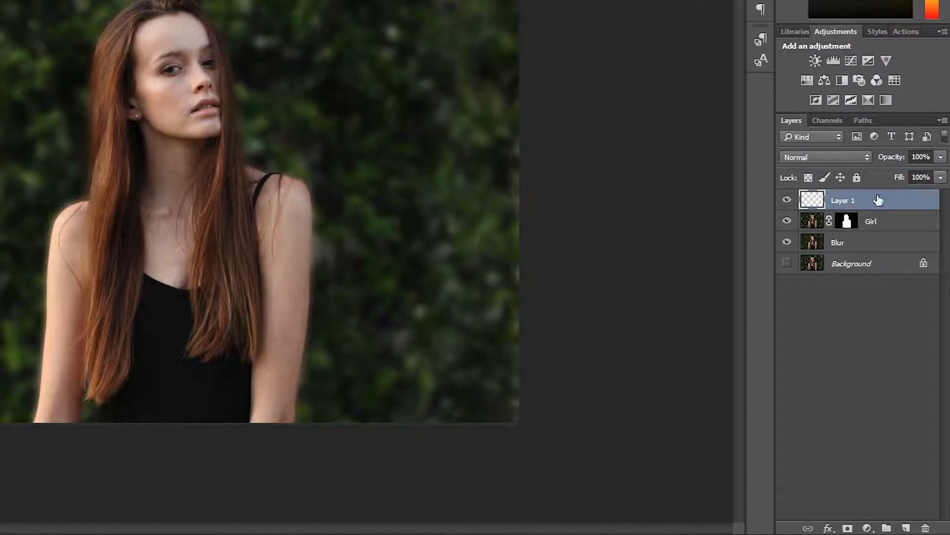
drag(884, 208, 883, 234)
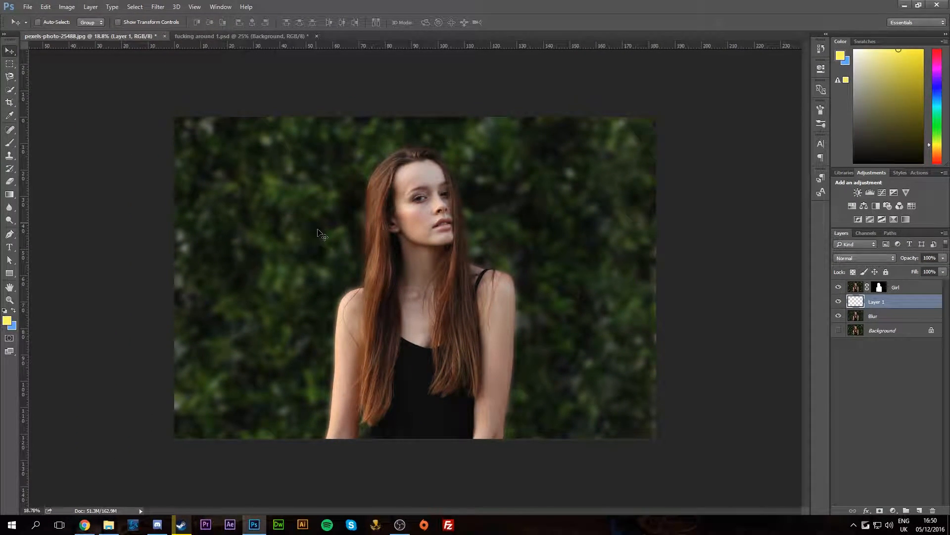
Step: Draw a radial gradient from yellow to transparent on the new layer, from the photo's upper-left corner diagonally towards the woman
click(10, 194)
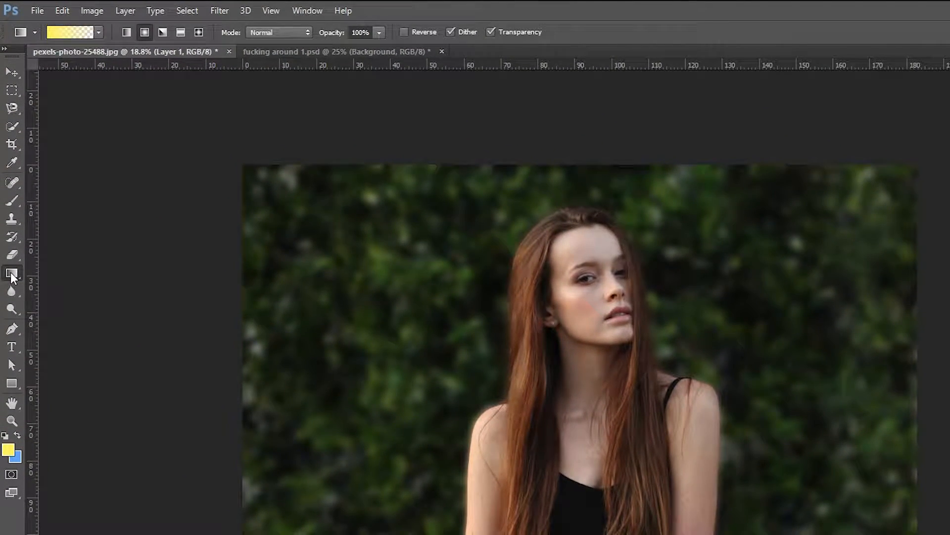
right_click(12, 277)
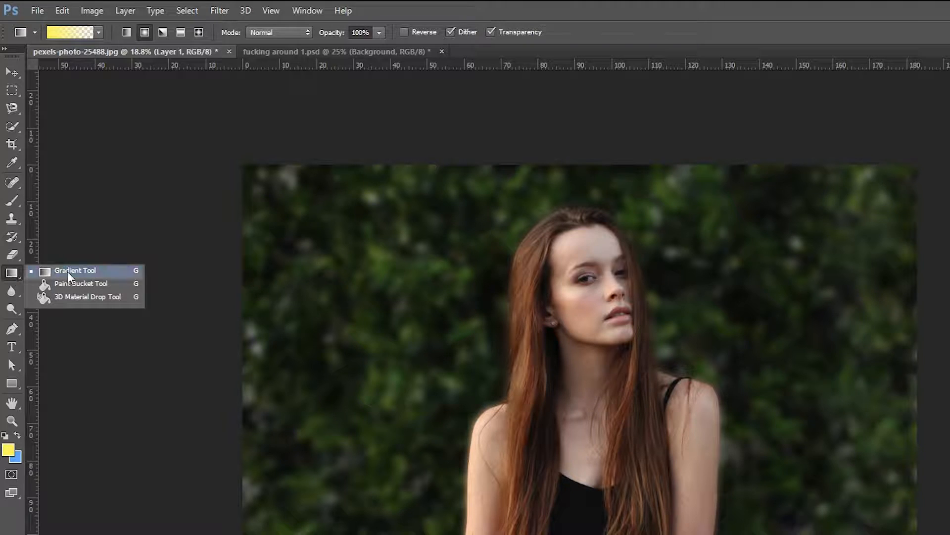
click(67, 271)
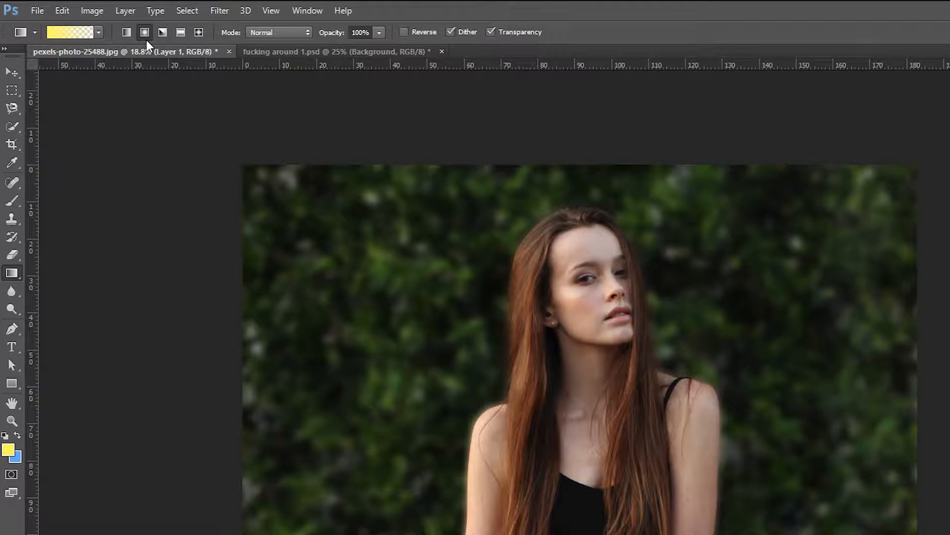
click(8, 449)
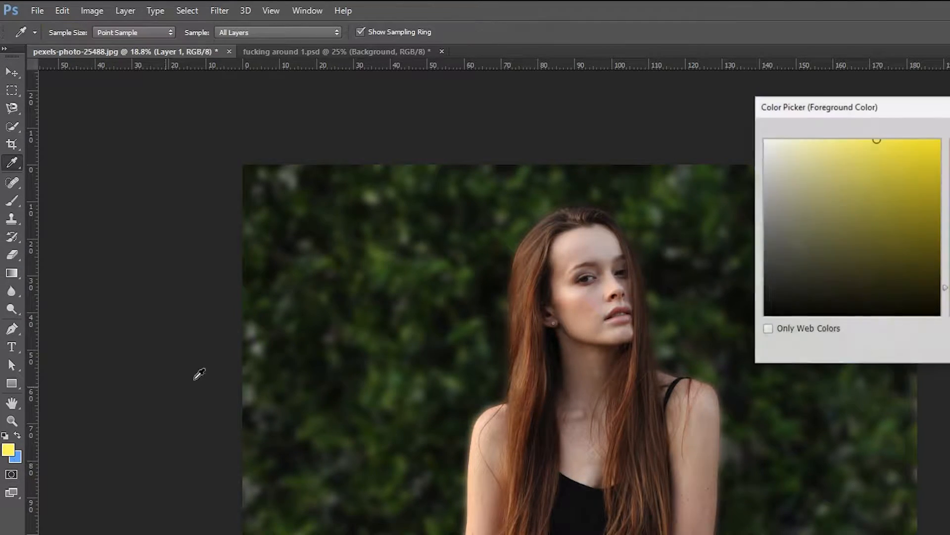
mouse_move(877, 140)
mouse_down()
mouse_move(867, 138)
mouse_move(894, 135)
mouse_move(870, 136)
mouse_move(878, 140)
mouse_up()
key(Return)
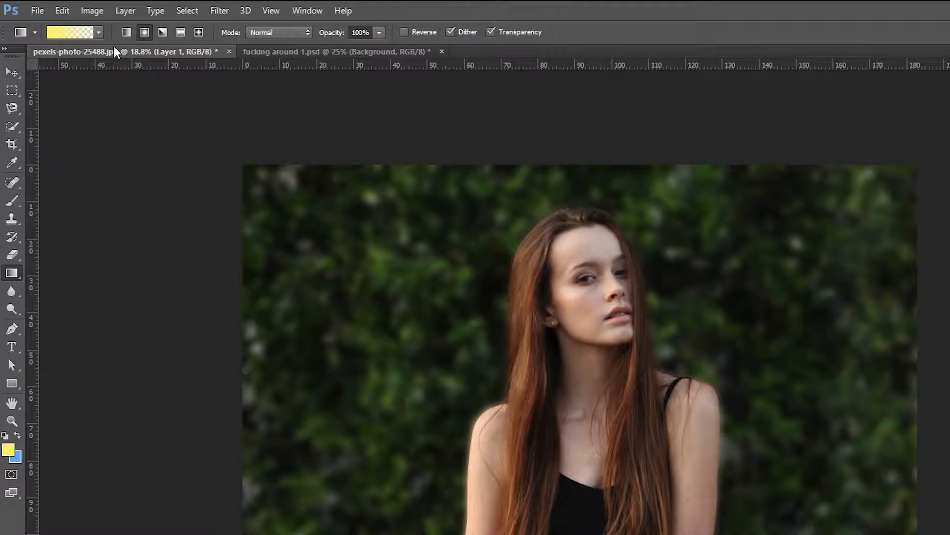
click(99, 33)
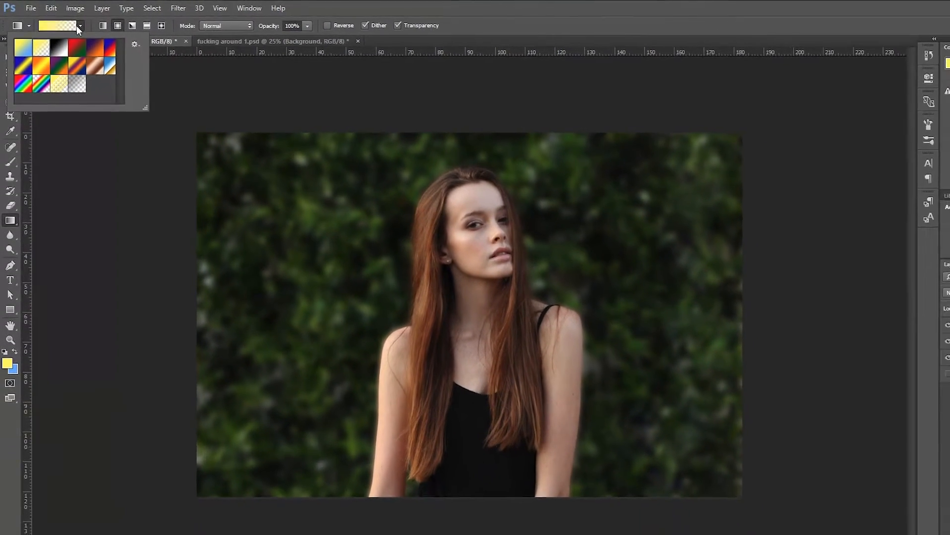
click(99, 33)
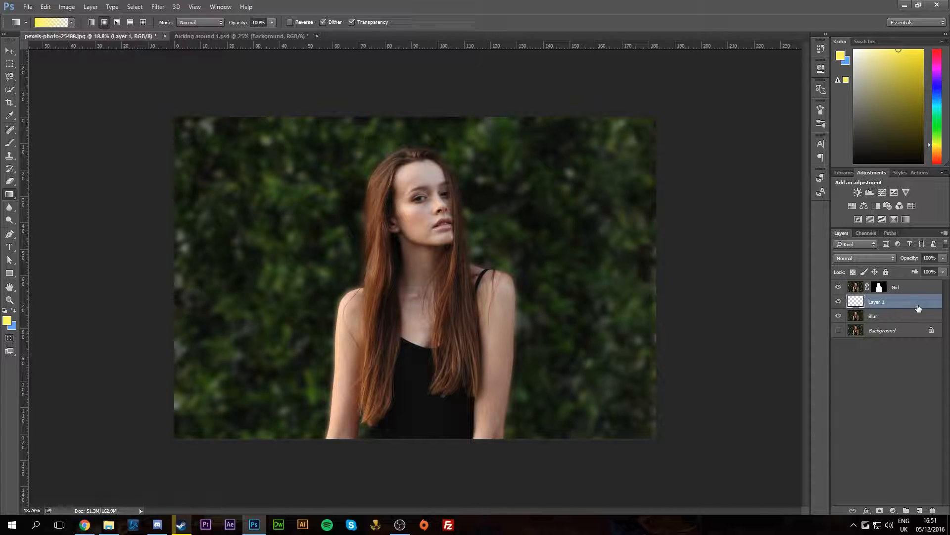
drag(175, 119, 379, 255)
drag(158, 108, 492, 297)
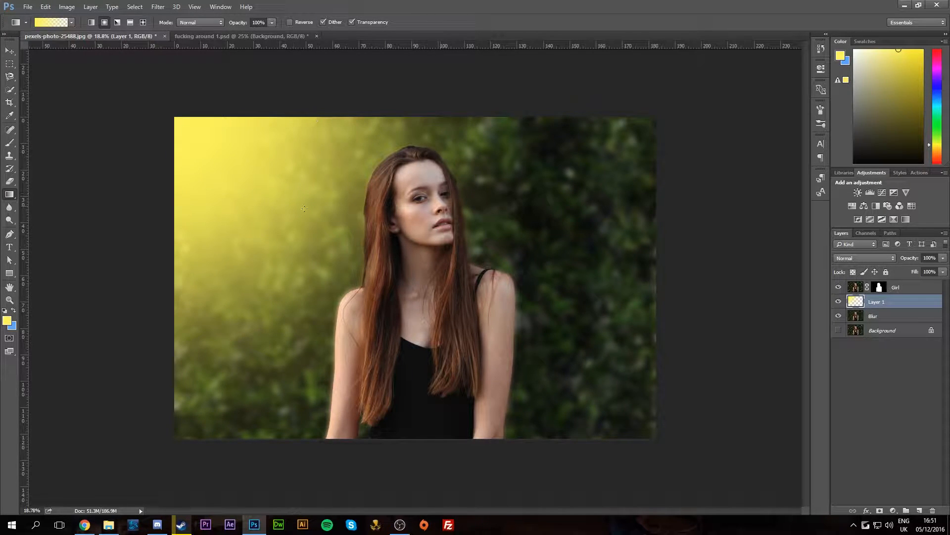
drag(191, 127, 348, 227)
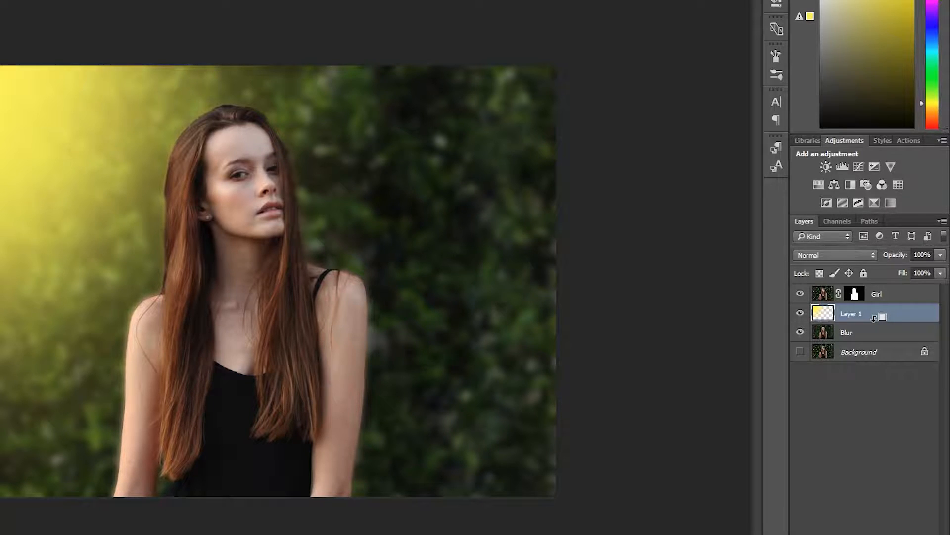
Step: Clip the yellow gradient layer to the Blur layer and keep the gradient layer selected
alt+click(873, 317)
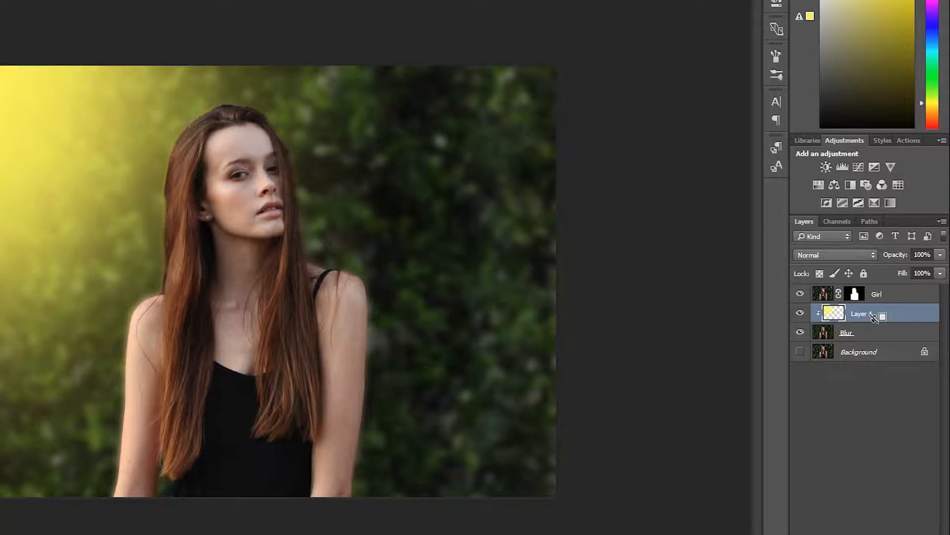
click(876, 335)
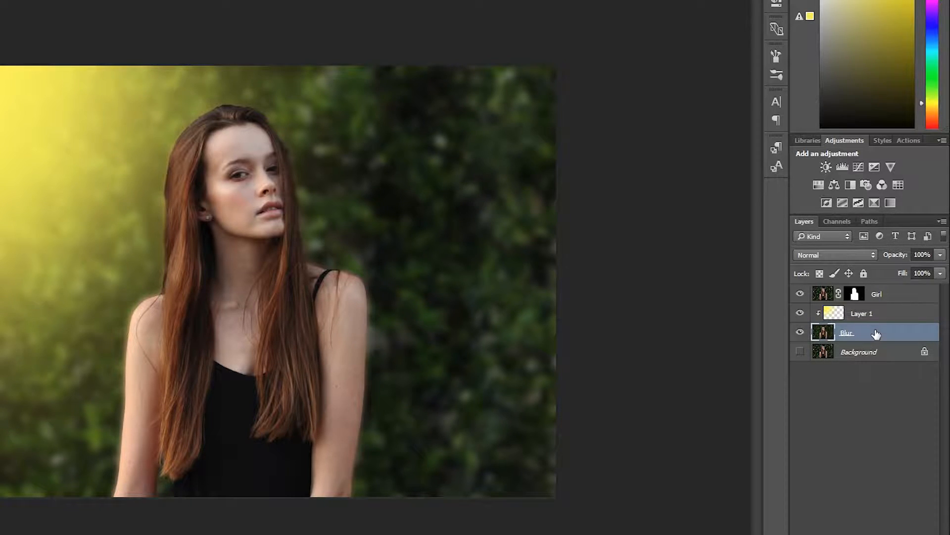
click(870, 313)
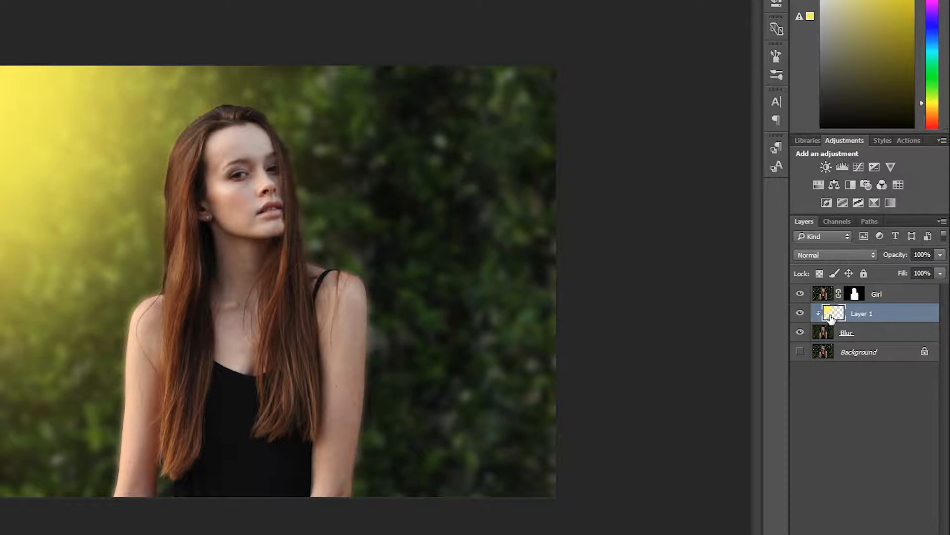
click(895, 335)
click(894, 316)
Step: Try out blend modes from Dissolve through Linear Dodge (Add) on the gradient layer and settle on Soft Light
click(841, 256)
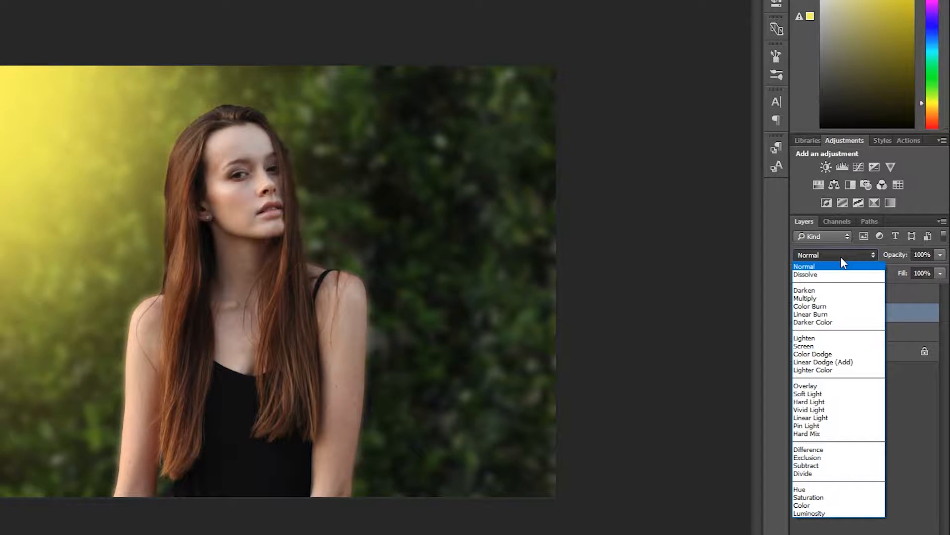
click(829, 274)
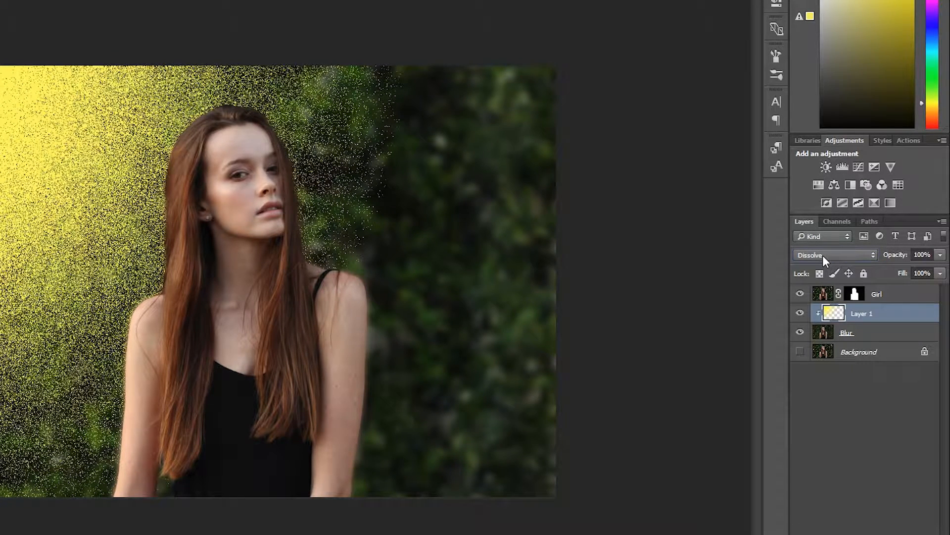
click(823, 255)
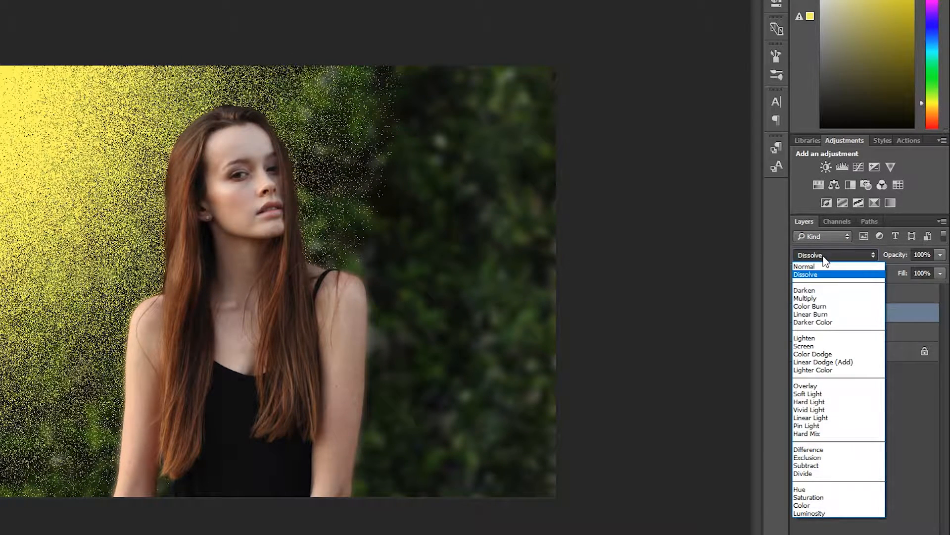
click(823, 255)
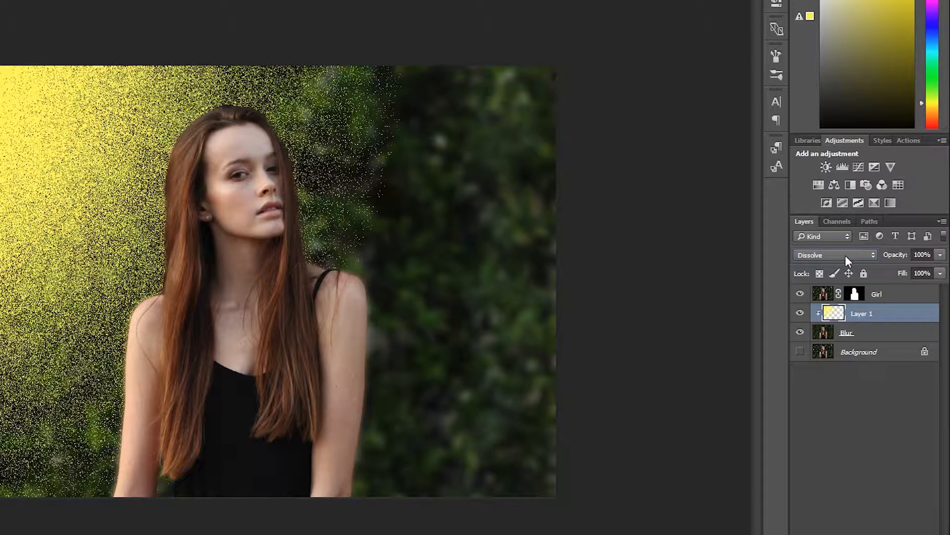
key(Down)
key(Down)
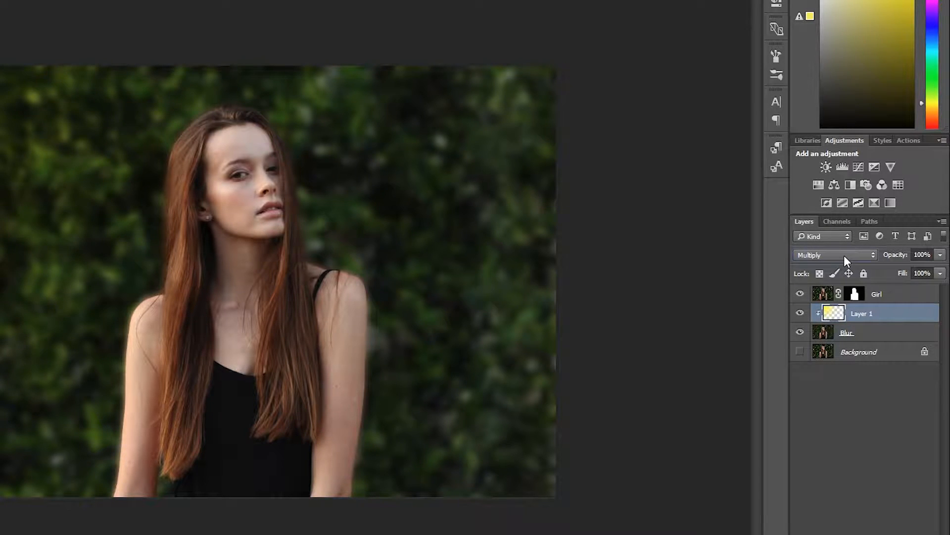
key(Down)
key(Down)
key(Down)
key(Down)
key(Down)
key(Down)
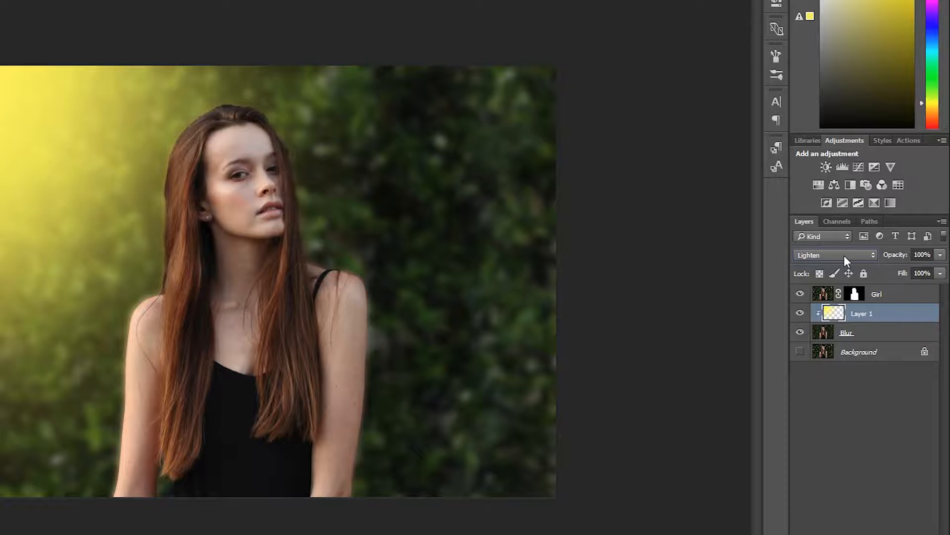
key(Down)
key(Down)
key(Down)
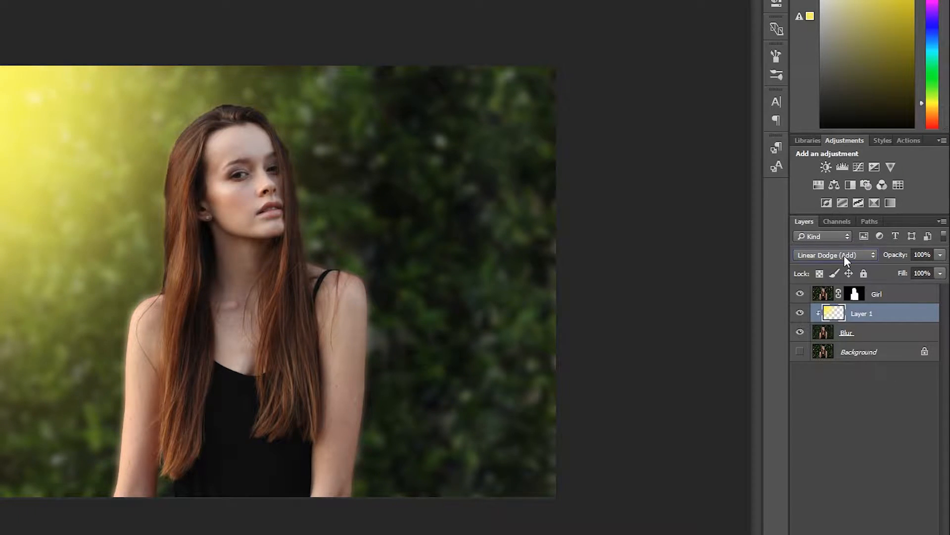
key(Down)
key(Down)
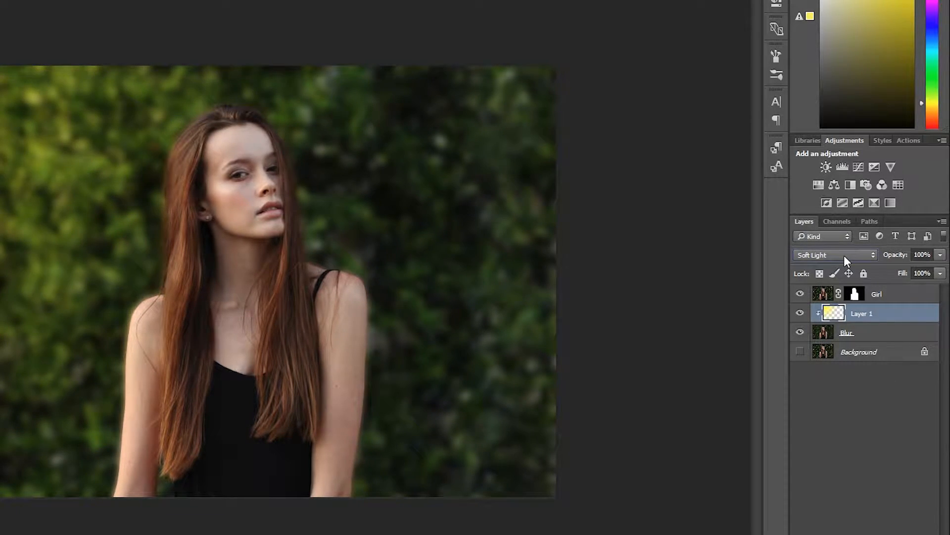
key(Up)
Step: Lower the gradient layer's opacity to 88%
click(940, 255)
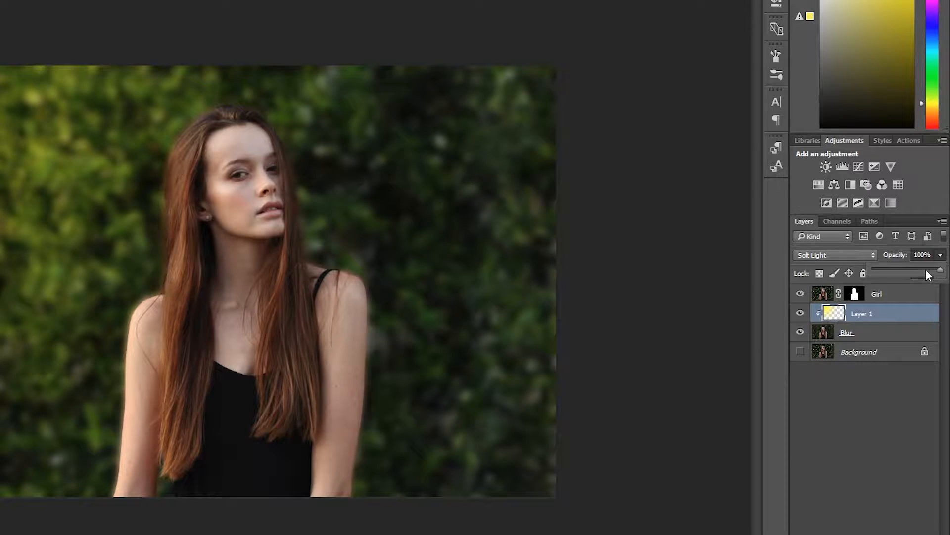
drag(925, 270, 921, 267)
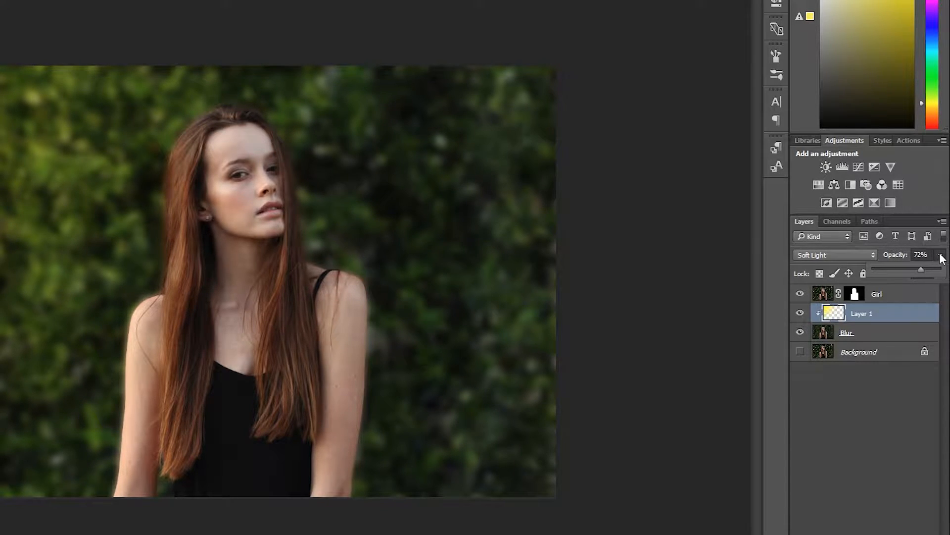
drag(929, 269, 932, 269)
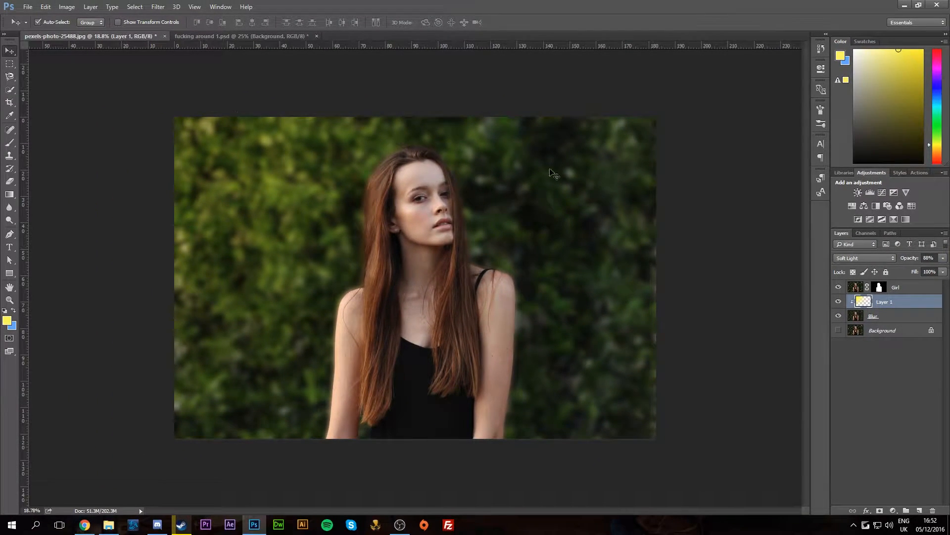
Step: Stretch the yellow gradient with Free Transform past the photo's right and bottom edges, and check the whole image
key(ctrl+t)
mouse_move(298, 206)
mouse_down()
mouse_move(312, 207)
mouse_move(295, 206)
mouse_up()
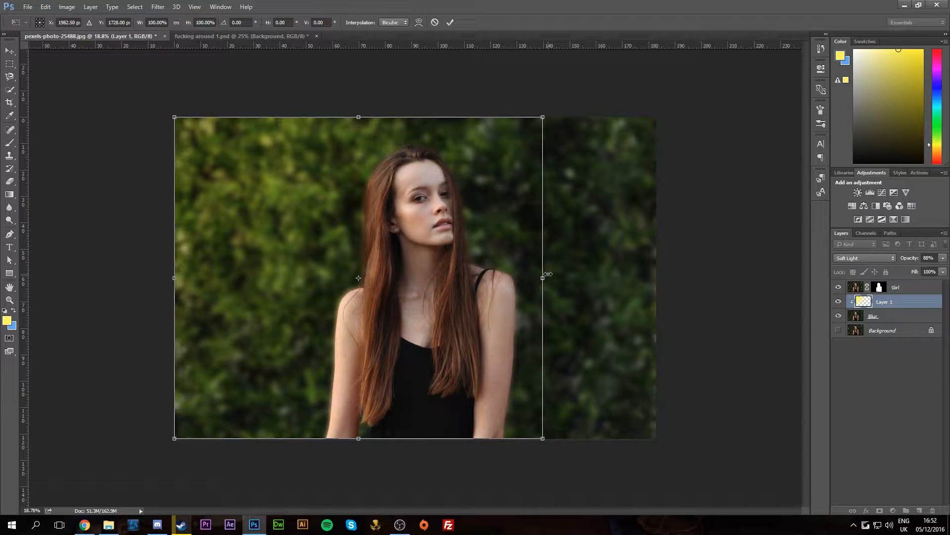
drag(550, 279, 776, 277)
drag(474, 437, 479, 498)
key(Return)
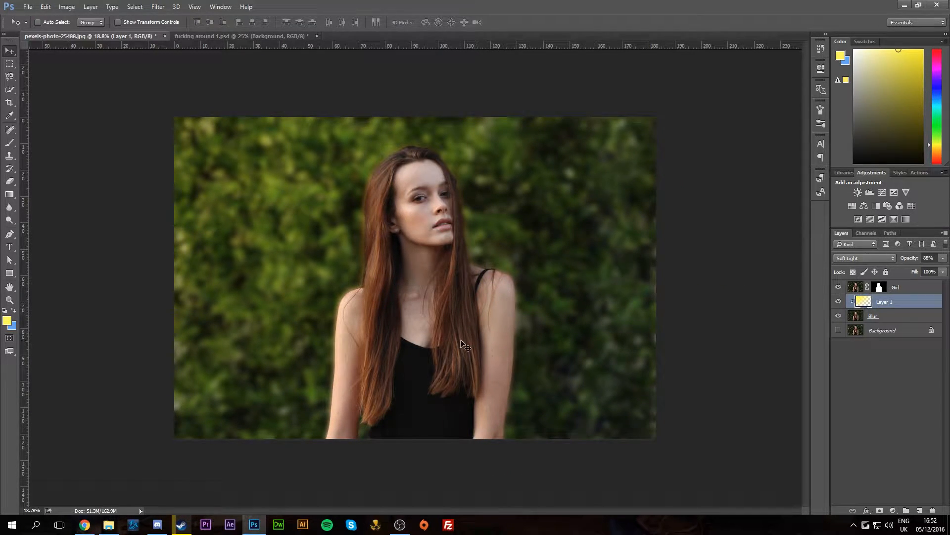
scroll(600, 301, down, 1)
scroll(568, 300, down, 1)
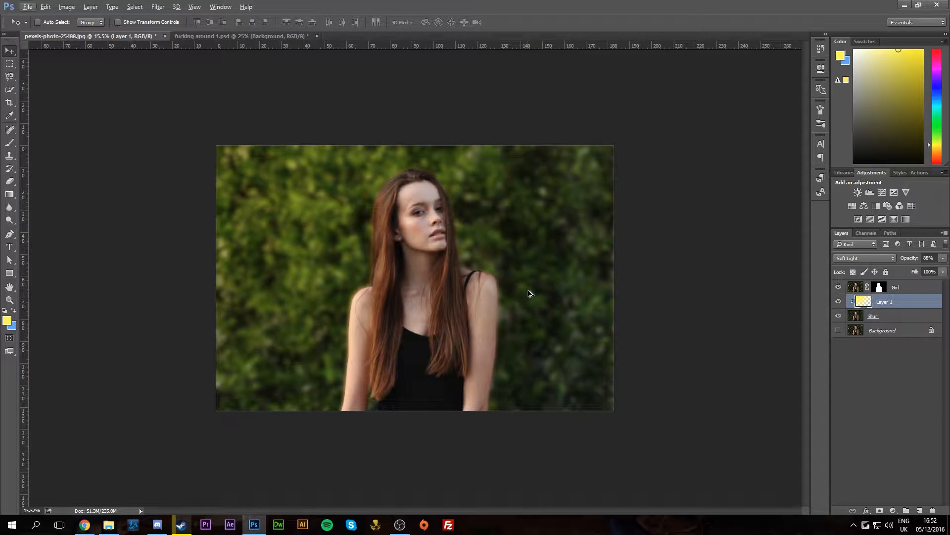
scroll(539, 277, up, 3)
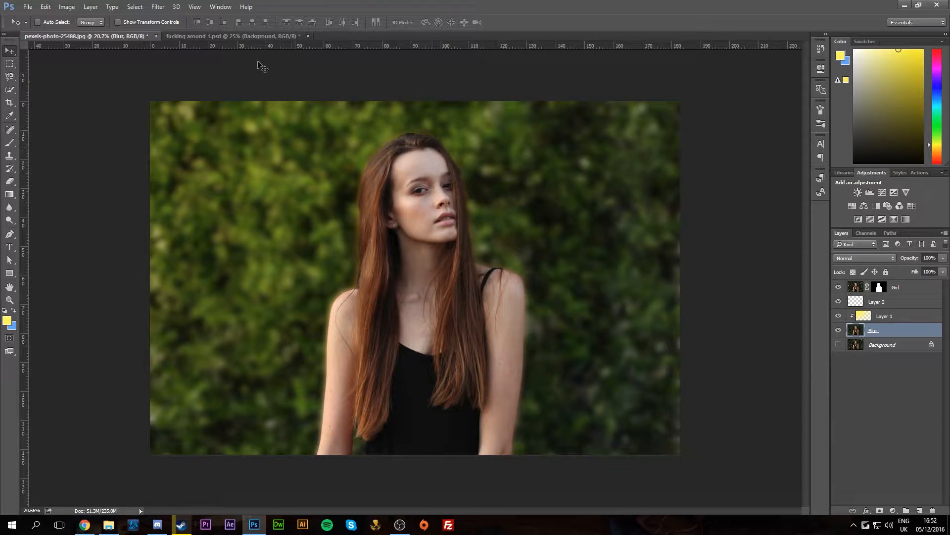
Step: Try a 50-300mm Zoom lens flare at 100% brightness in the upper-left corner of the Blur layer, and undo it
click(158, 6)
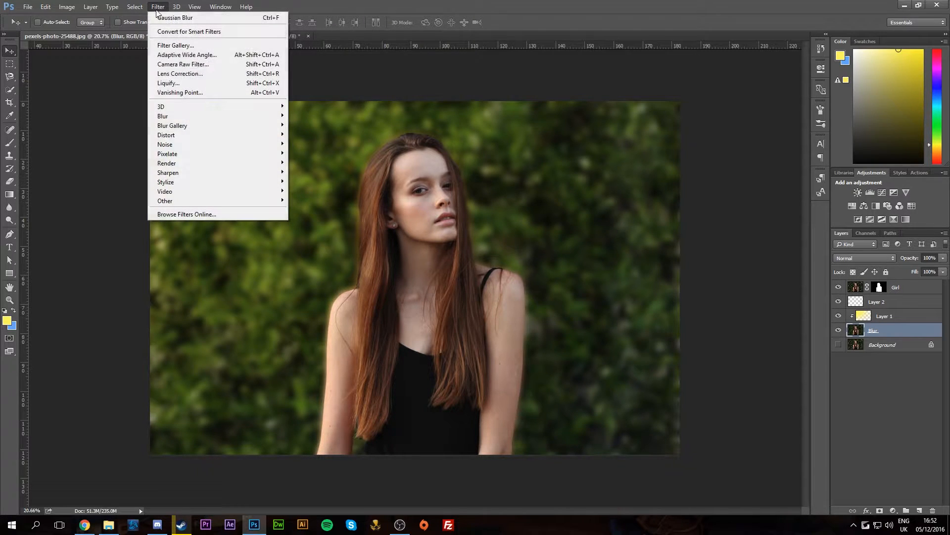
mouse_move(198, 163)
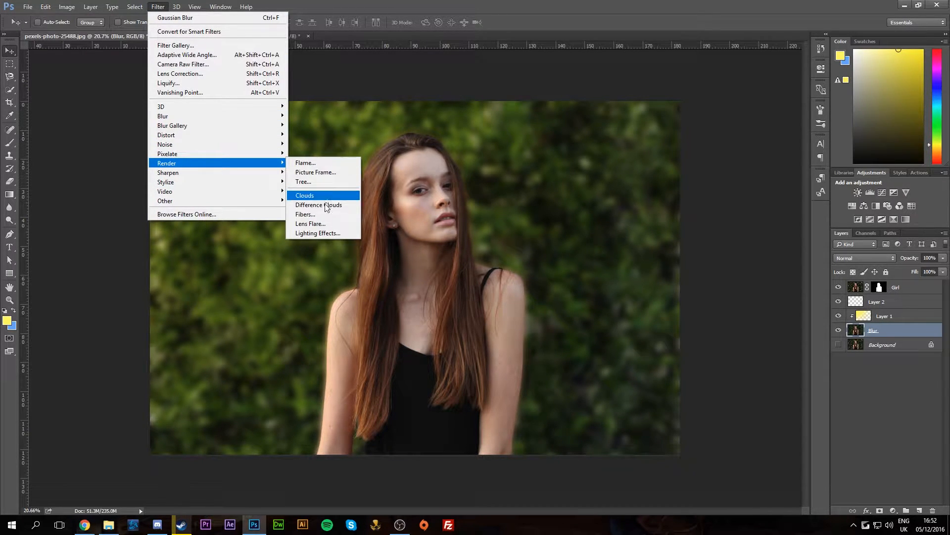
click(328, 229)
drag(420, 178, 376, 146)
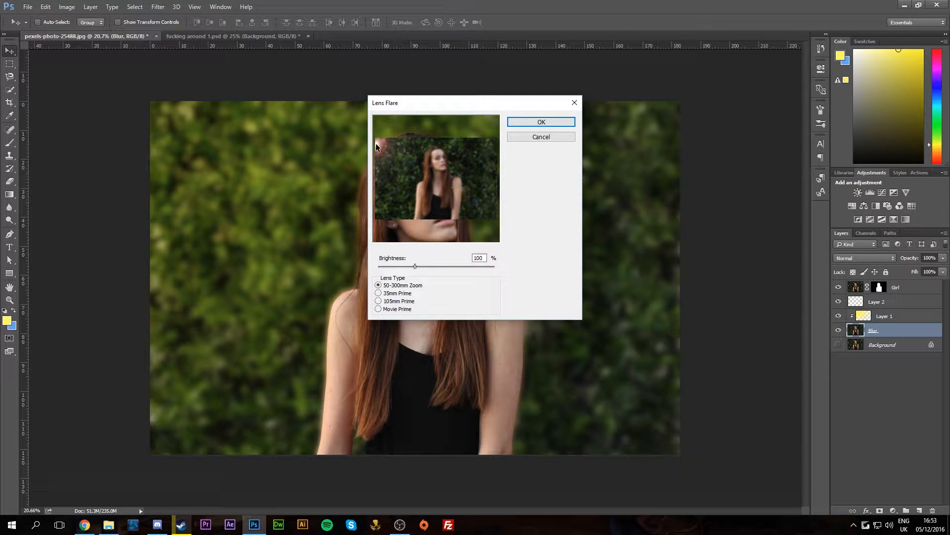
click(526, 123)
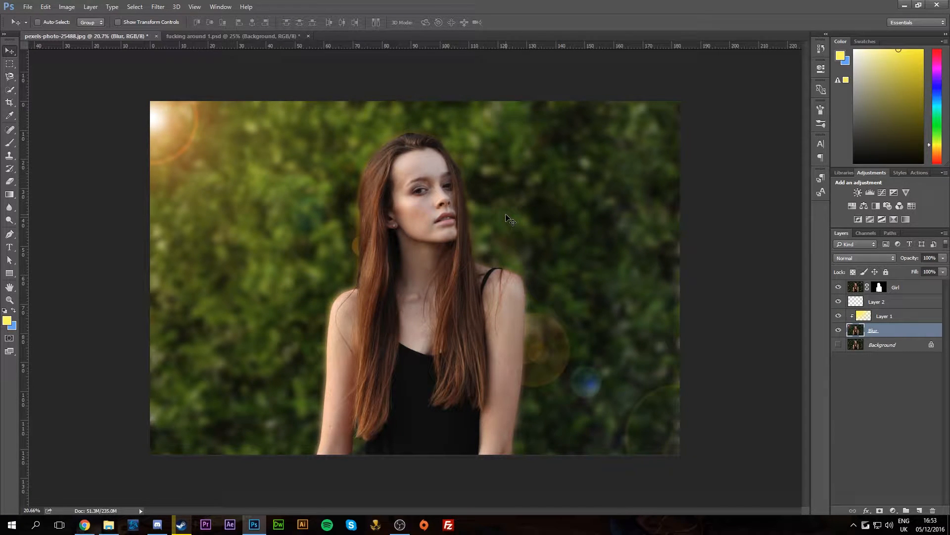
key(ctrl+z)
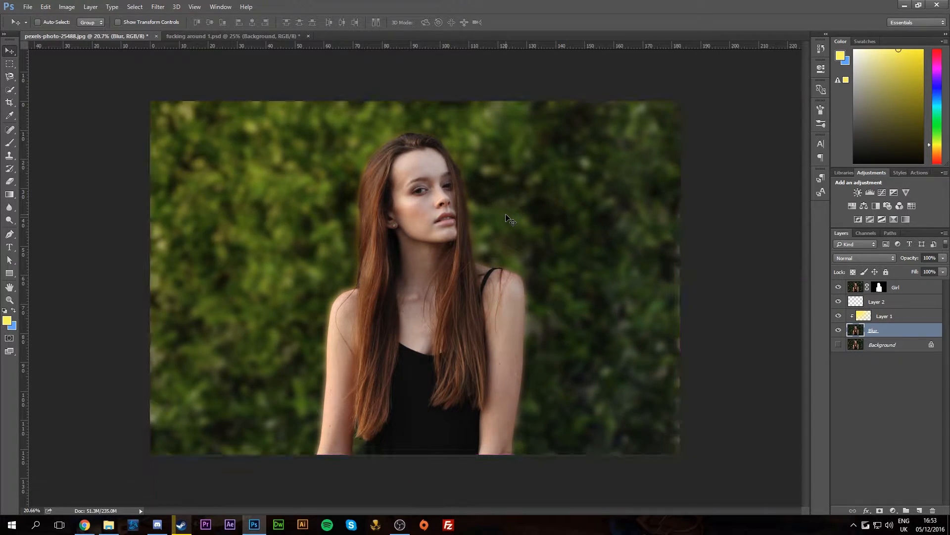